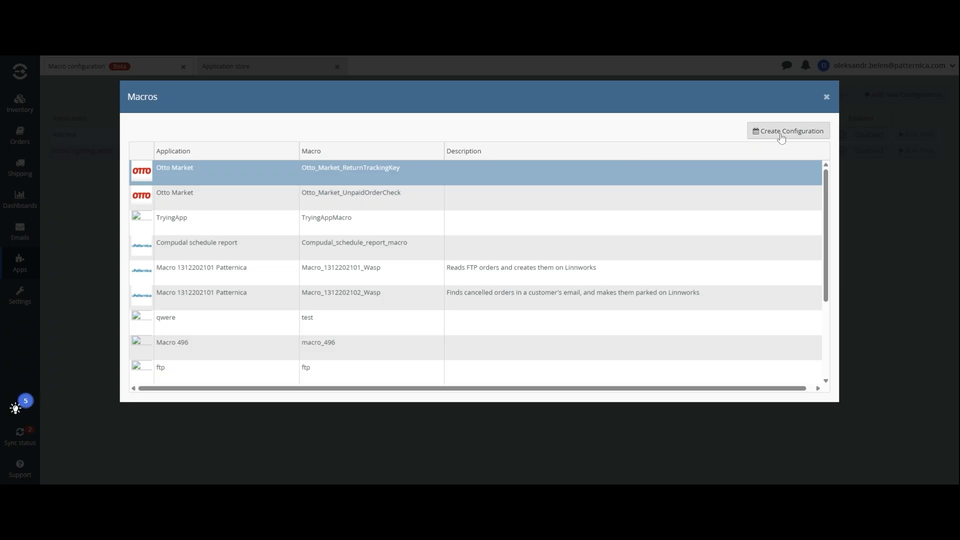
{"action": "left_click", "coordinate": [541, 53]}
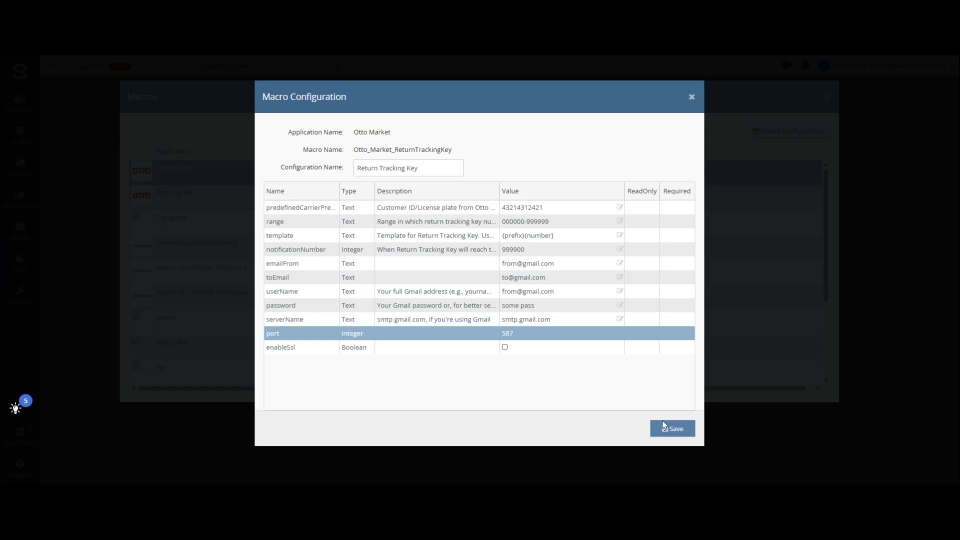
Save the Return Tracking Key macro configuration and enable it for Otto Market
{"action": "left_click", "coordinate": [664, 425]}
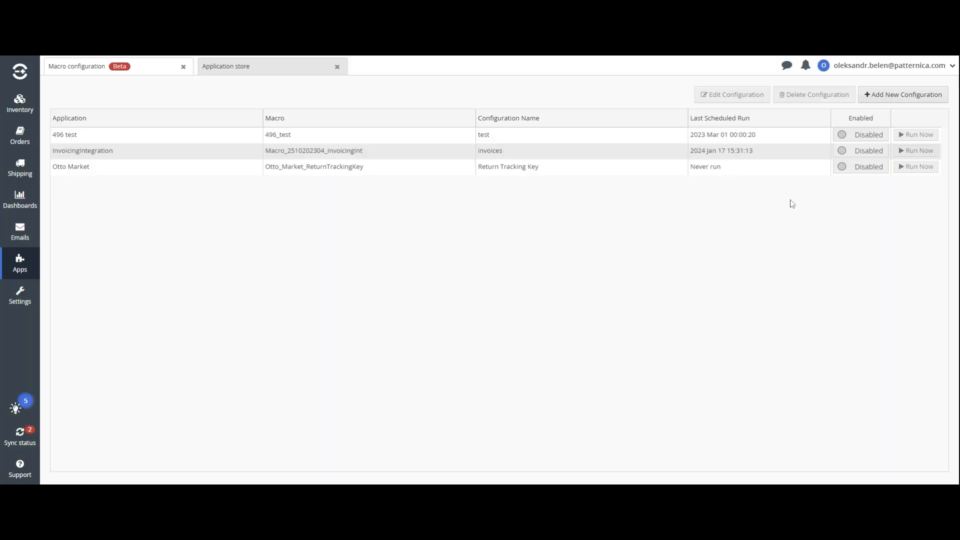
{"action": "left_click", "coordinate": [858, 173]}
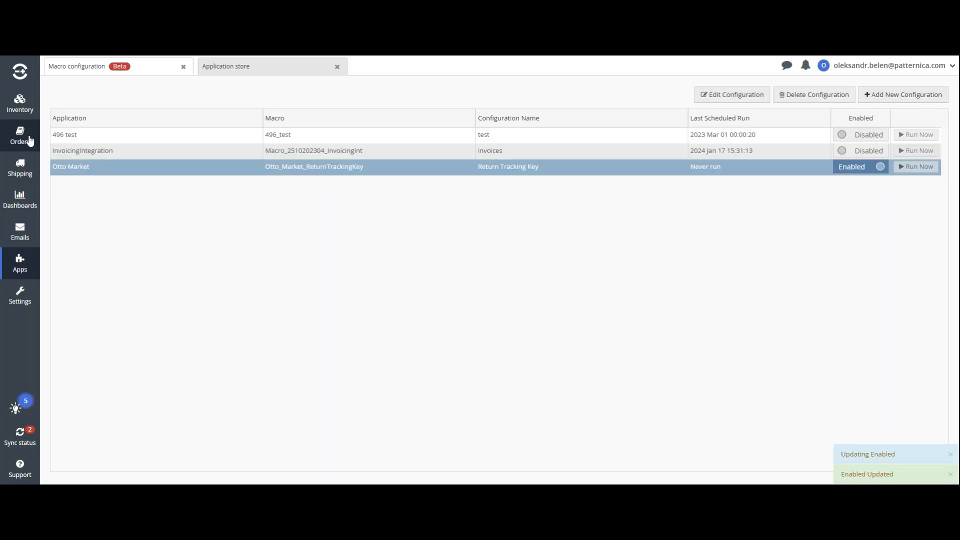
{"action": "mouse_move", "coordinate": [20, 136]}
{"action": "left_click", "coordinate": [75, 217]}
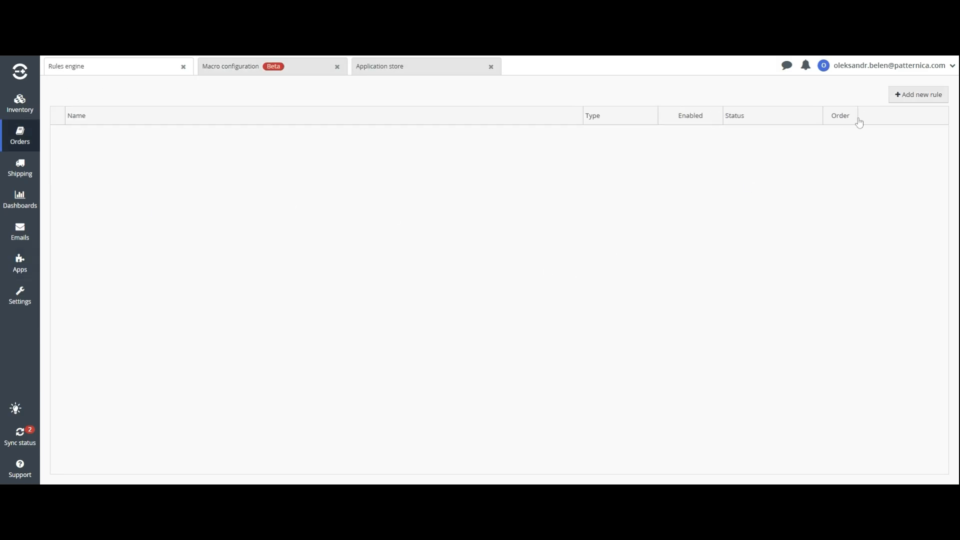
Create a new order rule named Return Tracking Key and open it for editing
{"action": "left_click", "coordinate": [909, 94]}
{"action": "key", "text": "ctrl+v"}
{"action": "key", "text": "ctrl+a"}
{"action": "key", "text": "BackSpace"}
{"action": "type", "text": "Return Tra"}
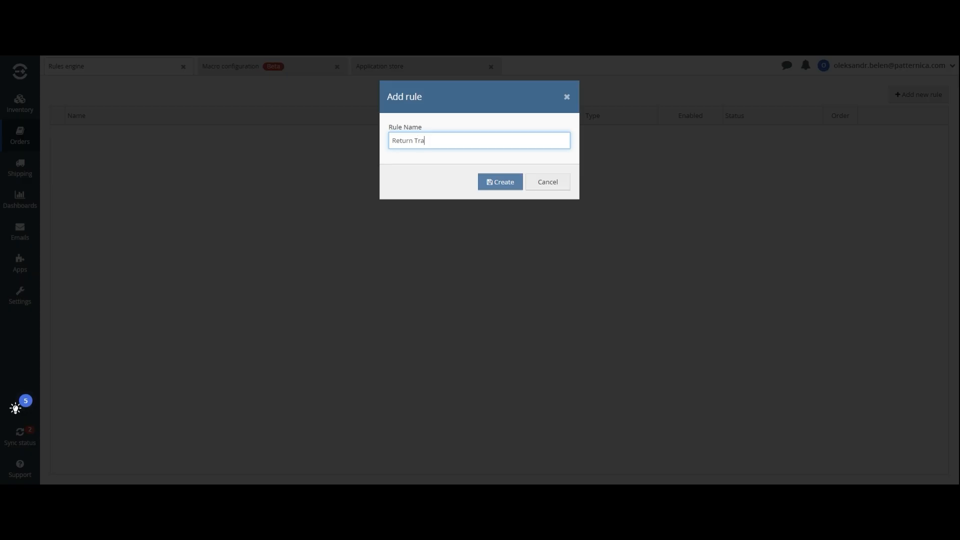
{"action": "type", "text": "cking Key"}
{"action": "key", "text": "ctrl+a"}
{"action": "key", "text": "ctrl+c"}
{"action": "left_click", "coordinate": [493, 182]}
{"action": "left_click", "coordinate": [463, 140]}
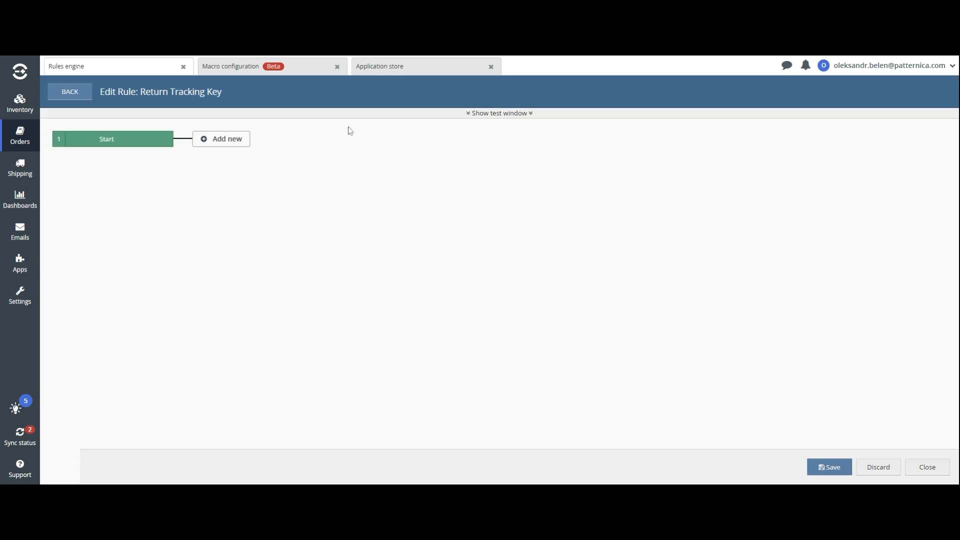
Add a condition to the rule: Source equals Otto Market
{"action": "left_click", "coordinate": [220, 139]}
{"action": "left_click", "coordinate": [260, 161]}
{"action": "key", "text": "ctrl+v"}
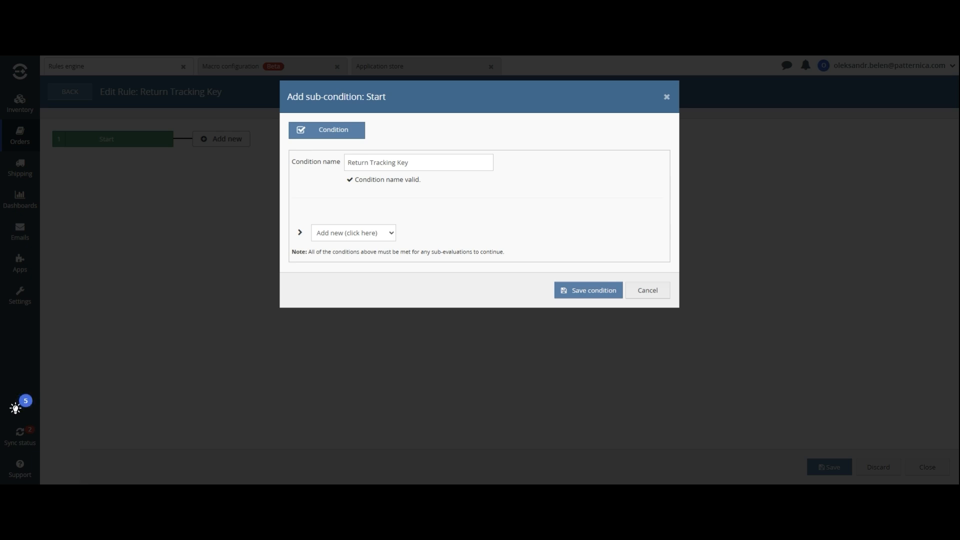
{"action": "left_click", "coordinate": [353, 88]}
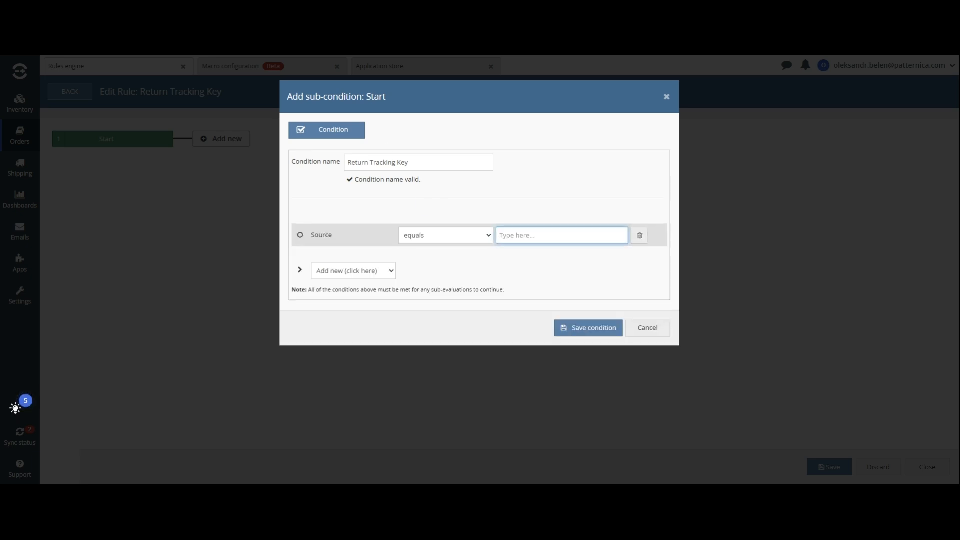
{"action": "type", "text": "Otto "}
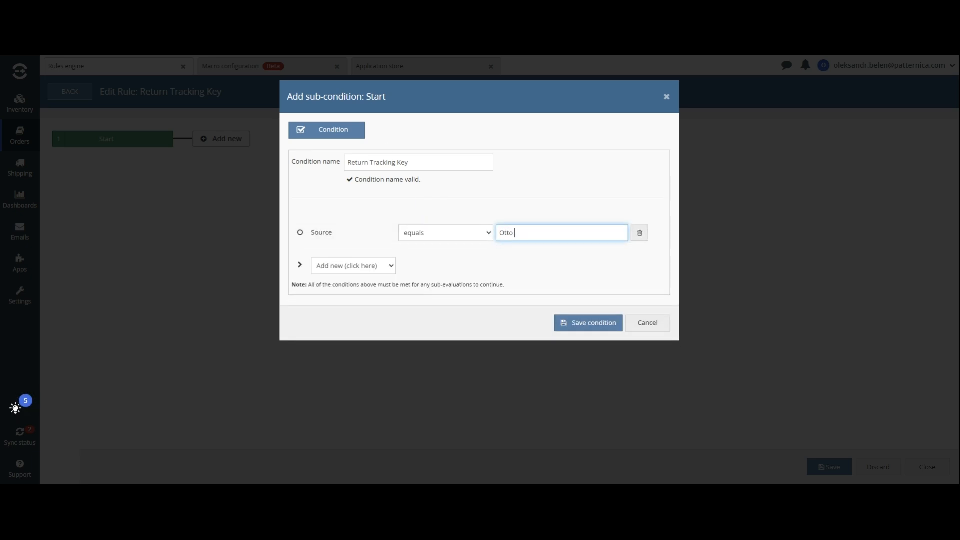
{"action": "type", "text": "Market"}
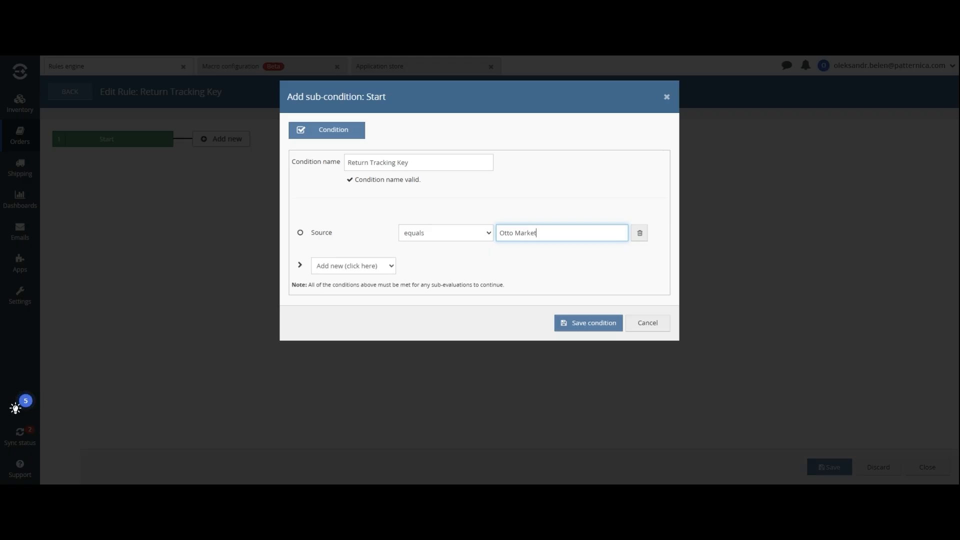
{"action": "left_click", "coordinate": [588, 322]}
Add an Execute a macro action running Return Tracking Key, then save the rule
{"action": "left_click", "coordinate": [361, 139]}
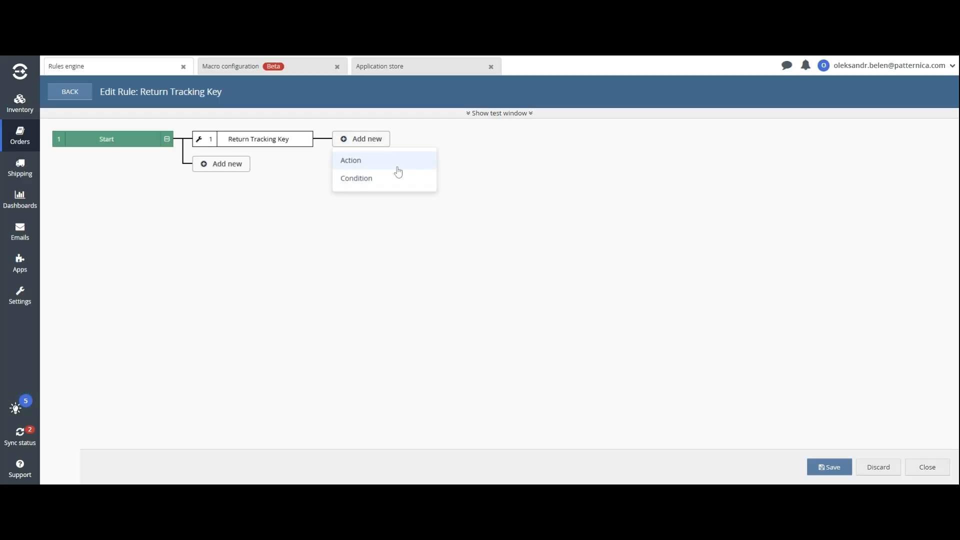
{"action": "left_click", "coordinate": [395, 163]}
{"action": "key", "text": "ctrl+v"}
{"action": "left_click", "coordinate": [517, 278]}
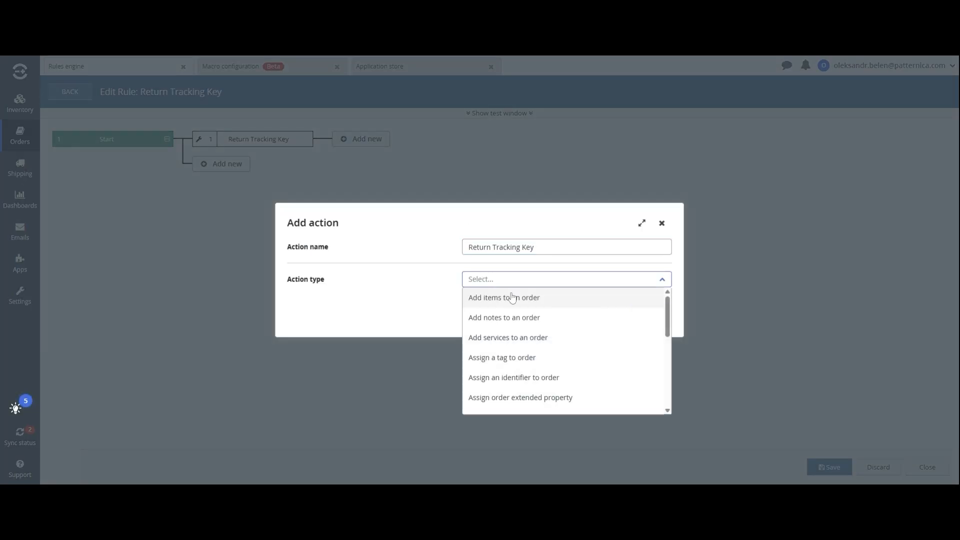
{"action": "scroll", "coordinate": [495, 326], "scroll_direction": "down", "scroll_amount": 2}
{"action": "left_click", "coordinate": [506, 398]}
{"action": "left_click", "coordinate": [522, 295]}
{"action": "left_click", "coordinate": [530, 313]}
{"action": "left_click", "coordinate": [650, 331]}
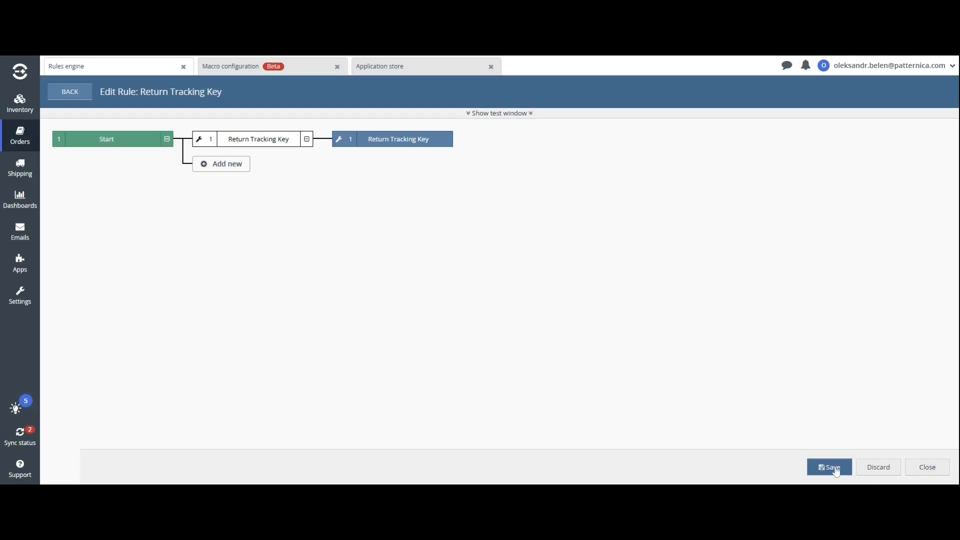
{"action": "left_click", "coordinate": [829, 467]}
Enable the rule and begin installing the Otto Market channel with account name Otto
{"action": "left_click", "coordinate": [454, 136]}
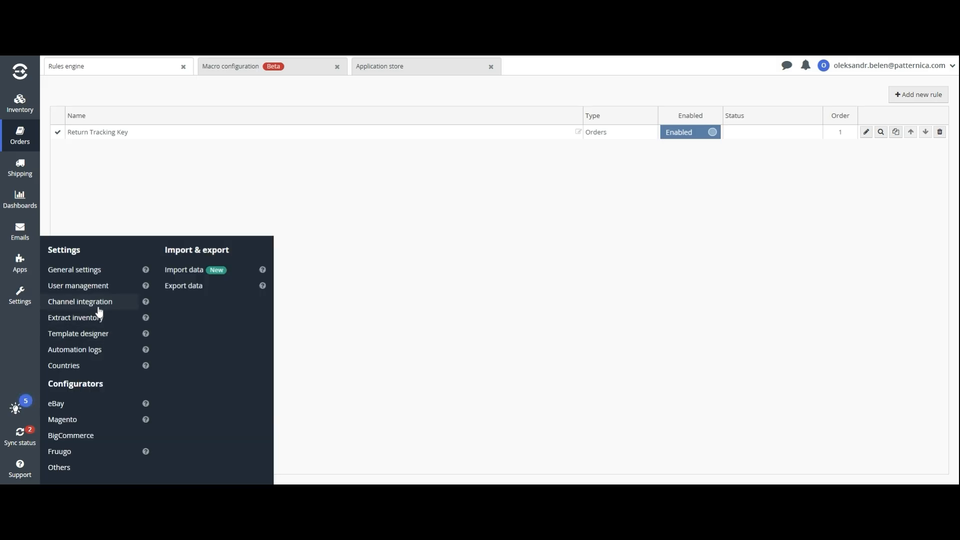
{"action": "mouse_move", "coordinate": [20, 296]}
{"action": "left_click", "coordinate": [75, 302]}
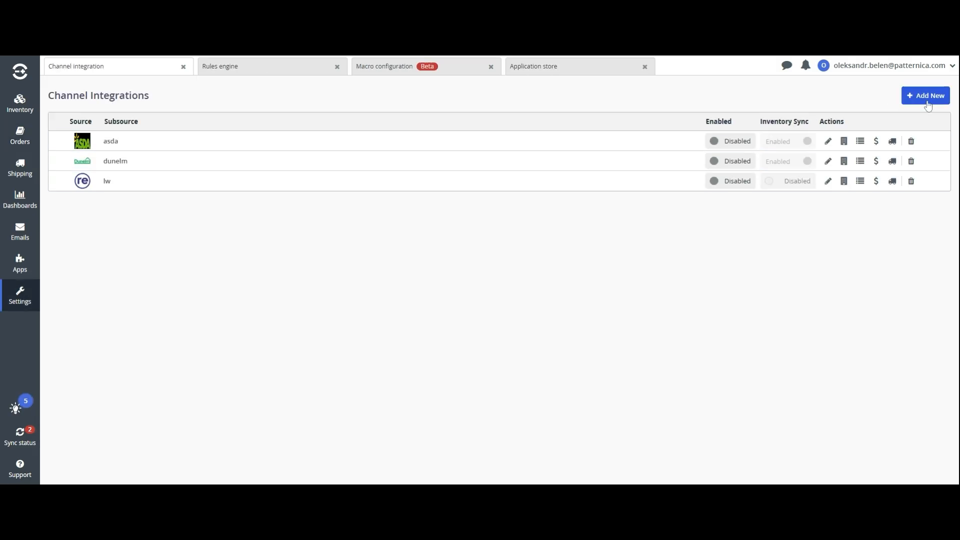
{"action": "left_click", "coordinate": [926, 96]}
{"action": "type", "text": "otto"}
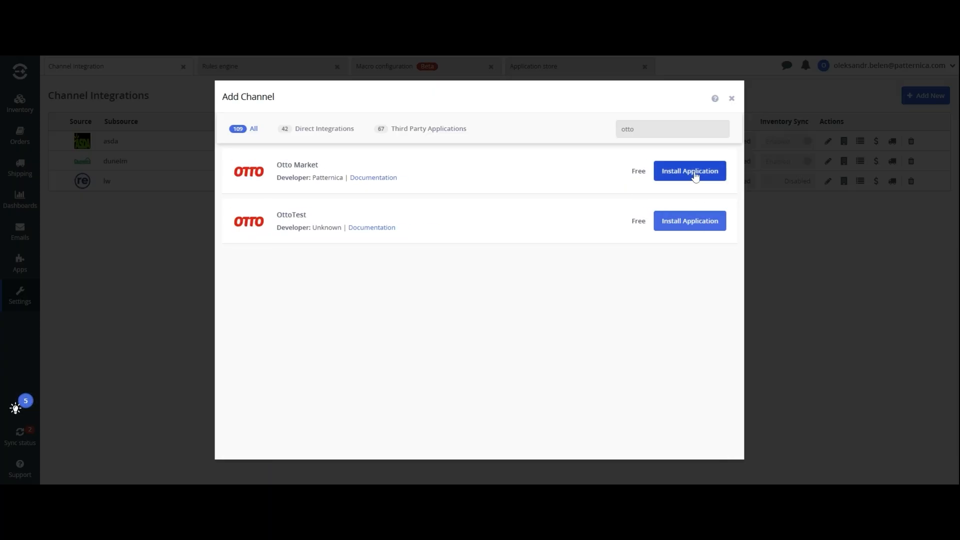
{"action": "left_click", "coordinate": [696, 176]}
{"action": "type", "text": "Otto"}
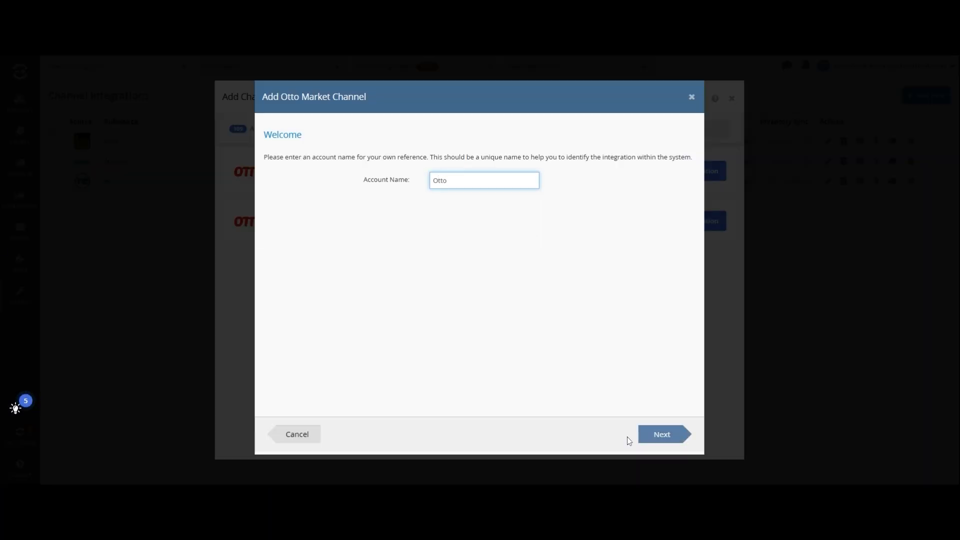
{"action": "left_click", "coordinate": [656, 435]}
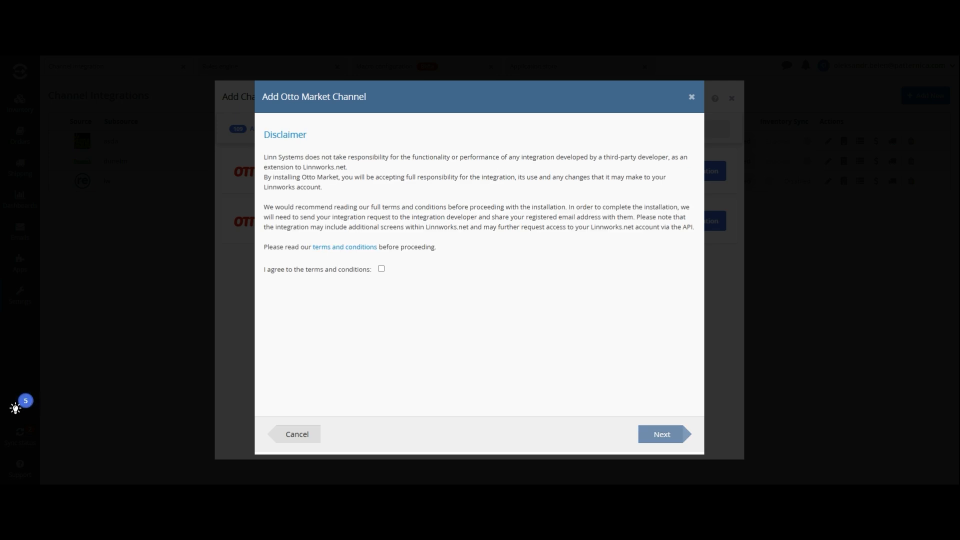
Accept the terms and paste the Otto client ID and client secret, with sandbox enabled
{"action": "left_click", "coordinate": [381, 268]}
{"action": "left_click", "coordinate": [662, 435]}
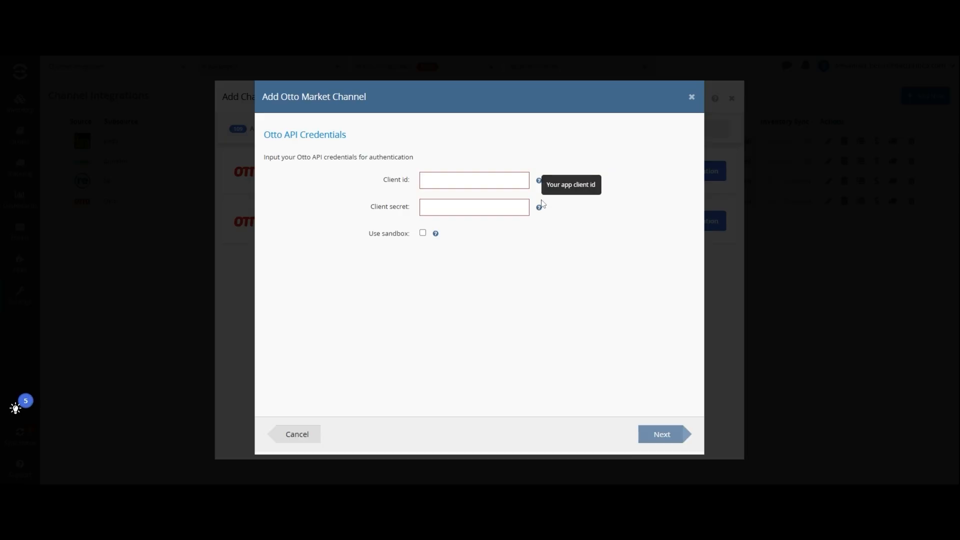
{"action": "left_click", "coordinate": [475, 180]}
{"action": "key", "text": "ctrl+v"}
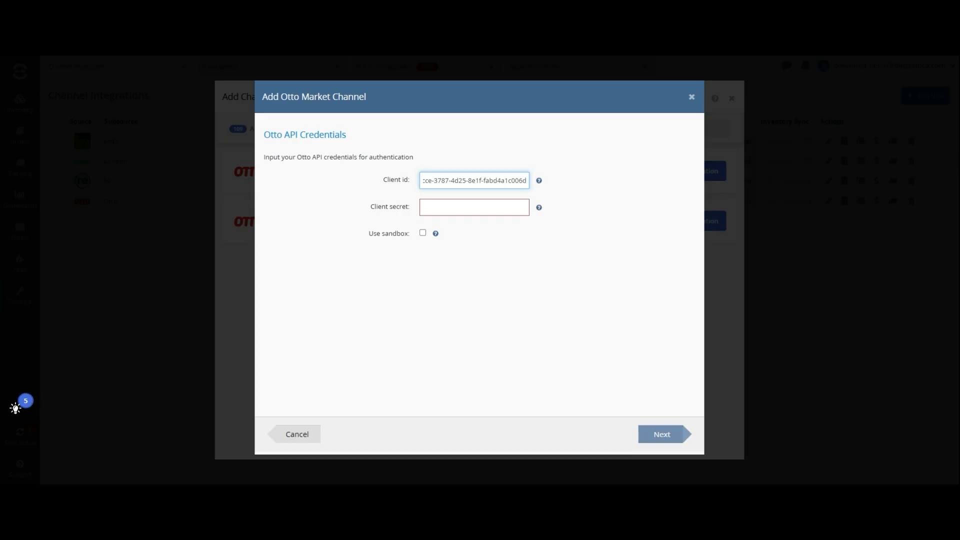
{"action": "key", "text": "alt+Tab"}
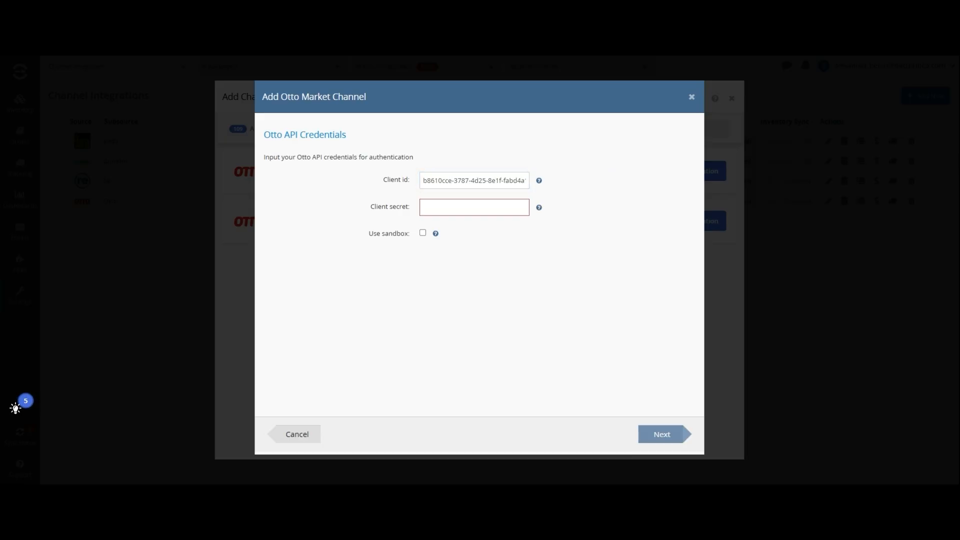
{"action": "left_click", "coordinate": [474, 208]}
{"action": "key", "text": "ctrl+v"}
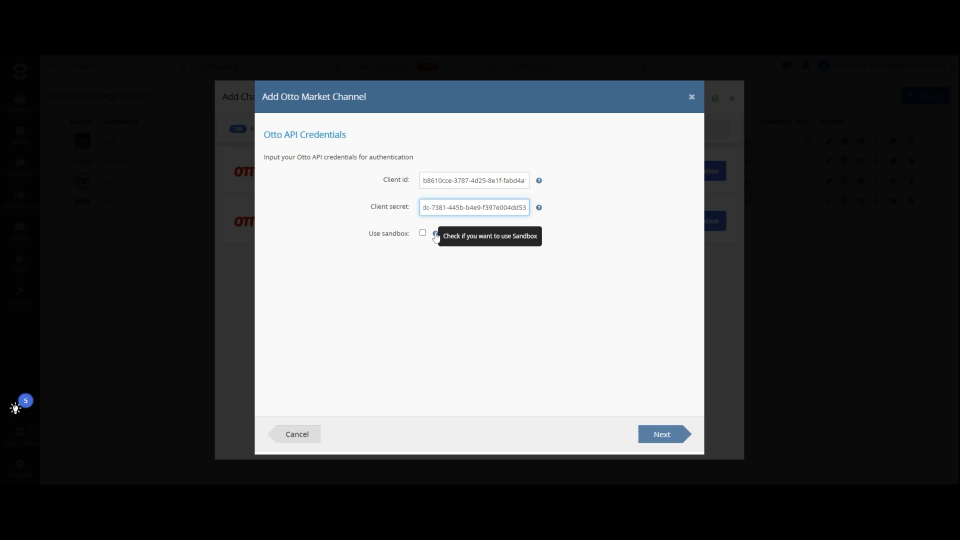
{"action": "left_click", "coordinate": [423, 234]}
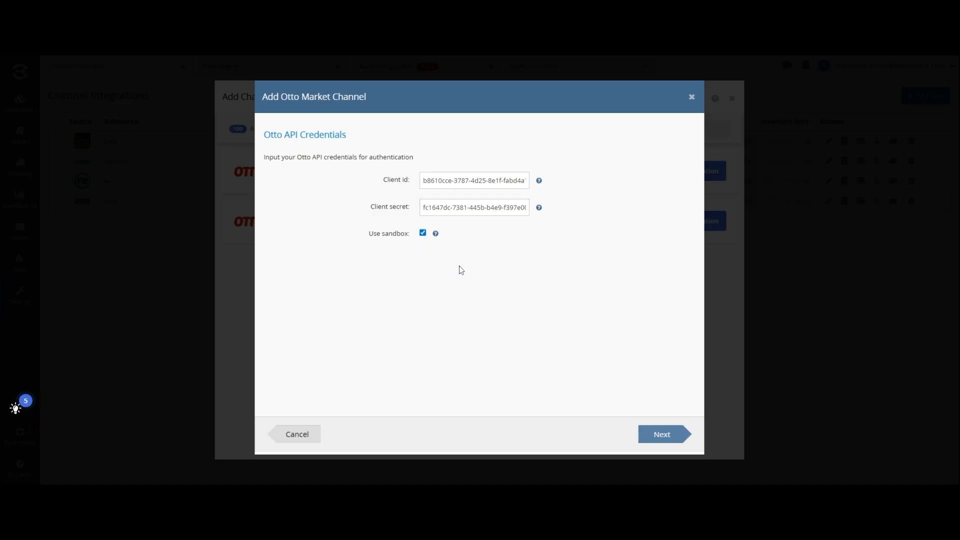
{"action": "left_click", "coordinate": [663, 435]}
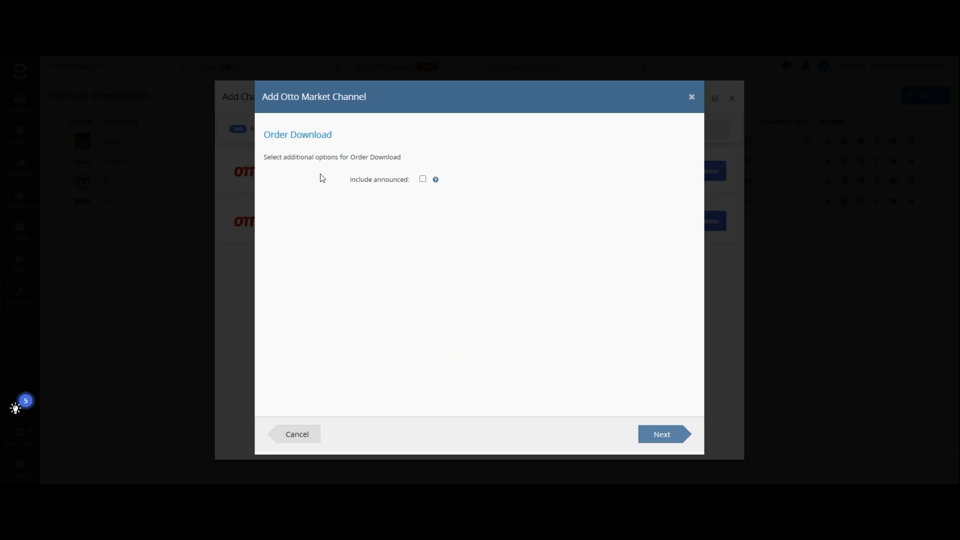
Leave Include announced unticked and move past the Order Download step
{"action": "mouse_move", "coordinate": [437, 183]}
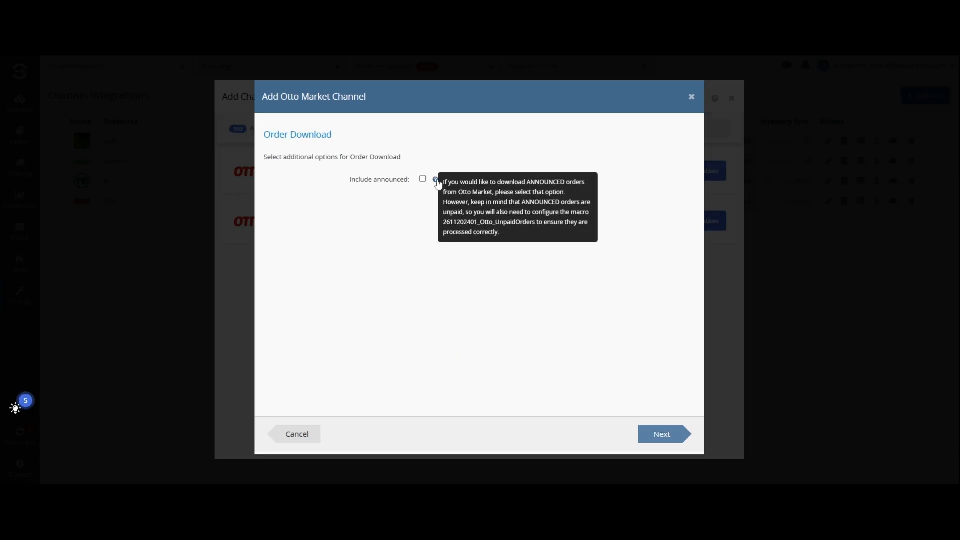
{"action": "left_click", "coordinate": [645, 430]}
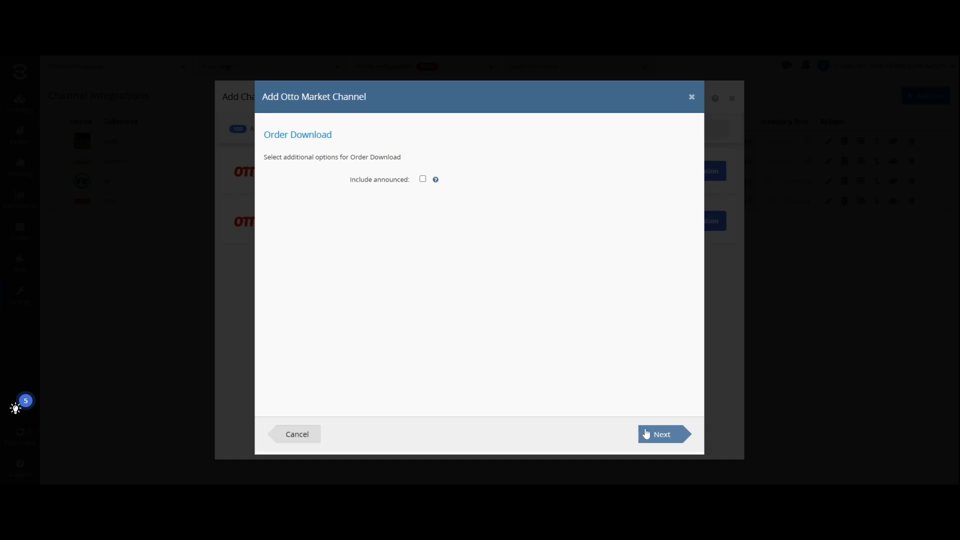
{"action": "left_click", "coordinate": [646, 434]}
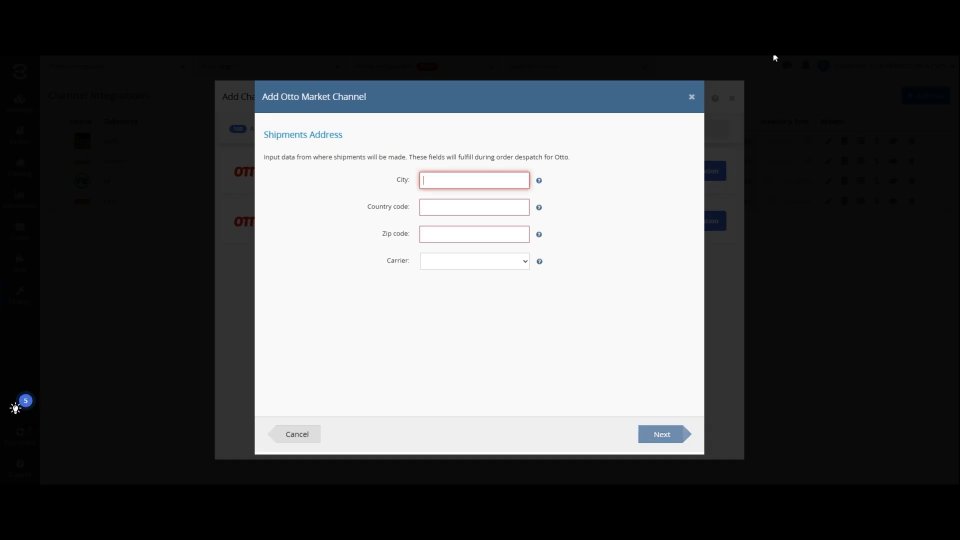
Enter shipments address city Hamburg, country DEU, zip 90000, carrier DHL, and continue
{"action": "type", "text": "Hambu"}
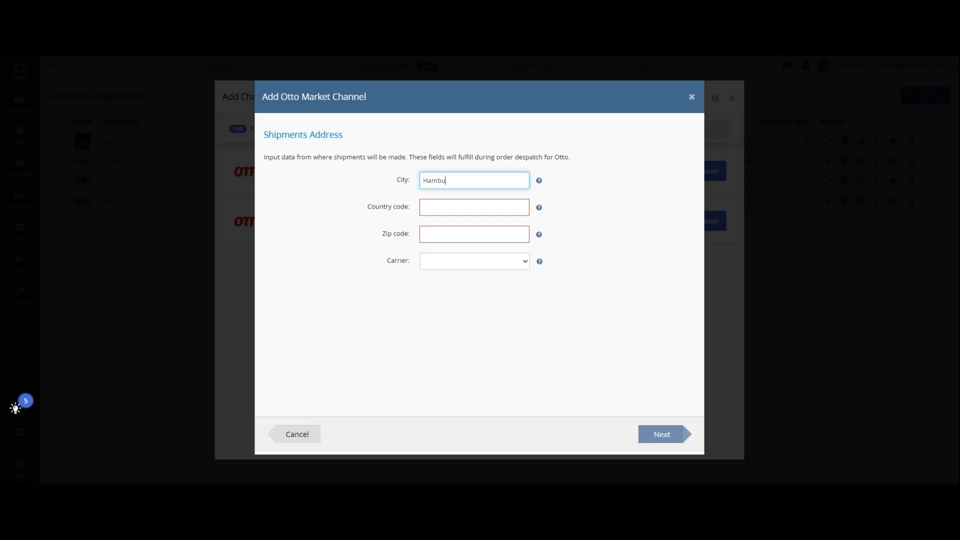
{"action": "type", "text": "rg"}
{"action": "key", "text": "Tab"}
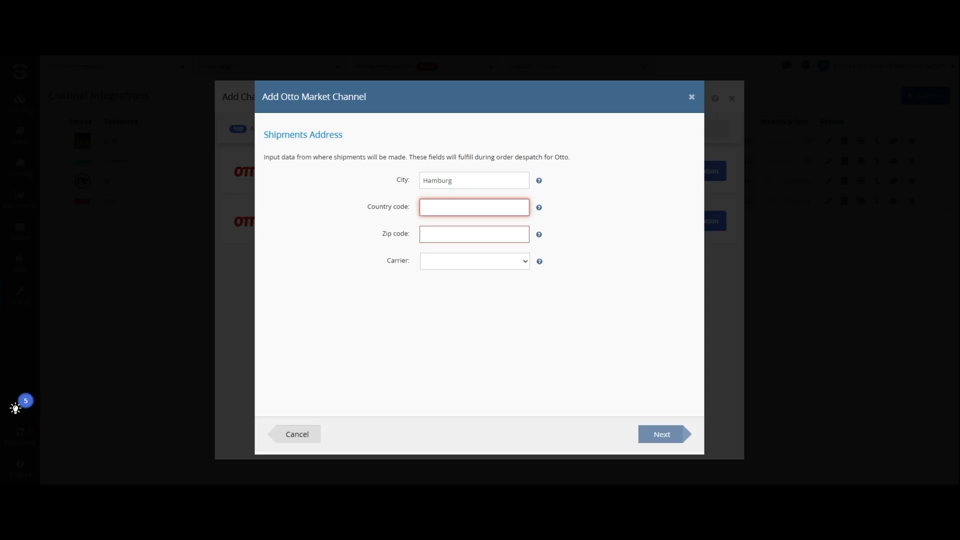
{"action": "mouse_move", "coordinate": [539, 208]}
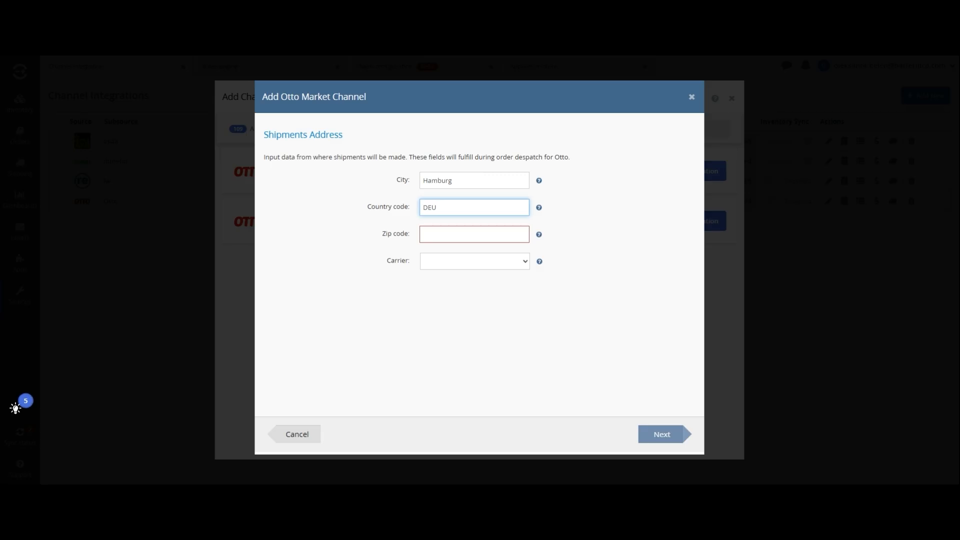
{"action": "type", "text": "90000"}
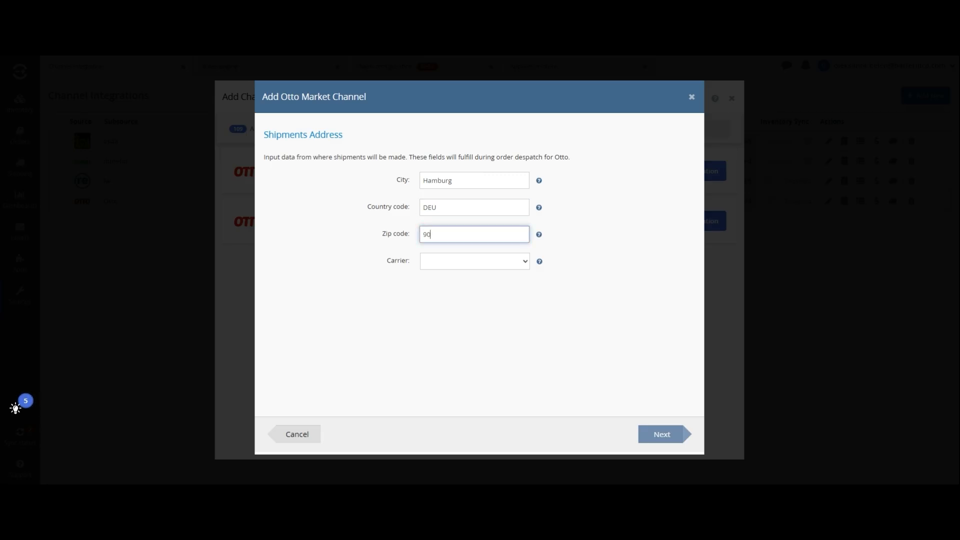
{"action": "left_click", "coordinate": [519, 266]}
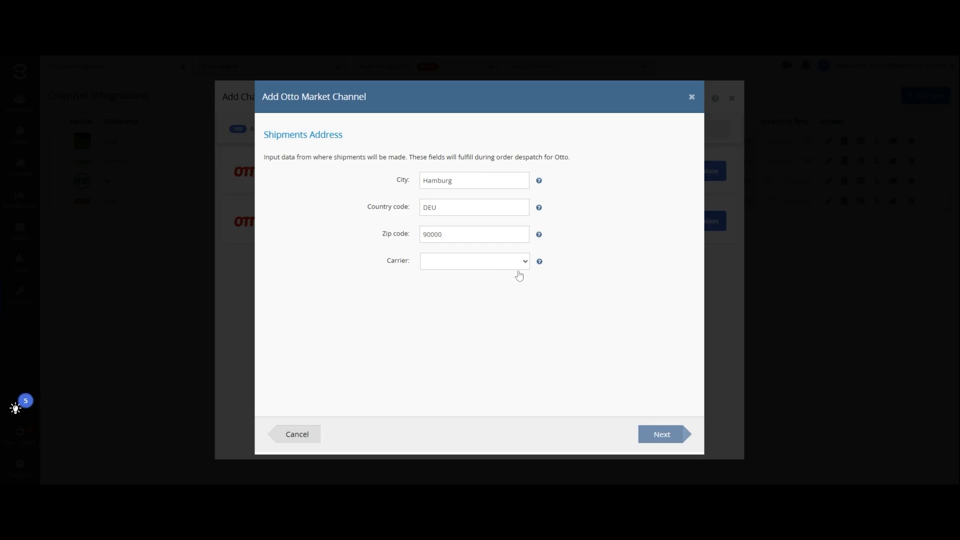
{"action": "left_click", "coordinate": [518, 274]}
{"action": "mouse_move", "coordinate": [544, 263]}
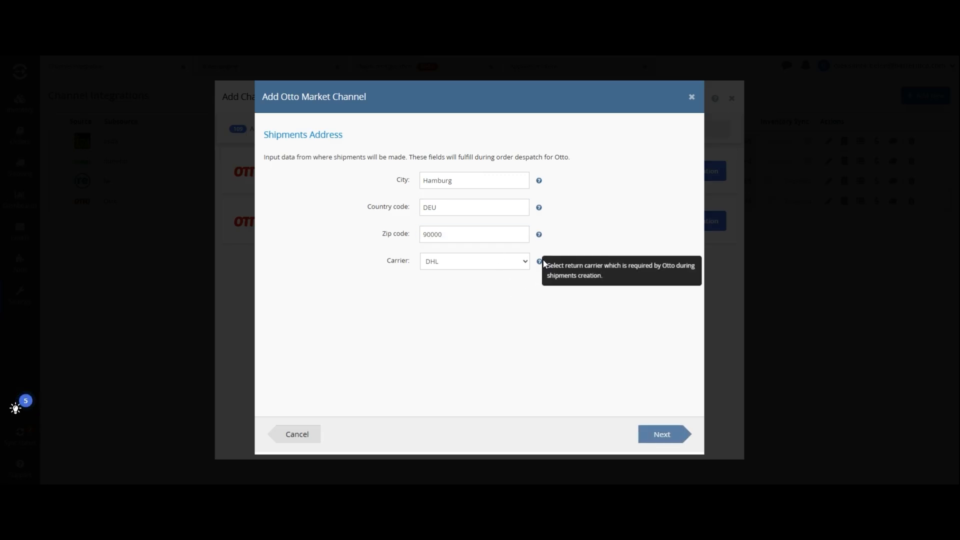
{"action": "left_click", "coordinate": [664, 438]}
Finish the Otto channel setup and set its order download location to Otto
{"action": "left_click", "coordinate": [659, 435]}
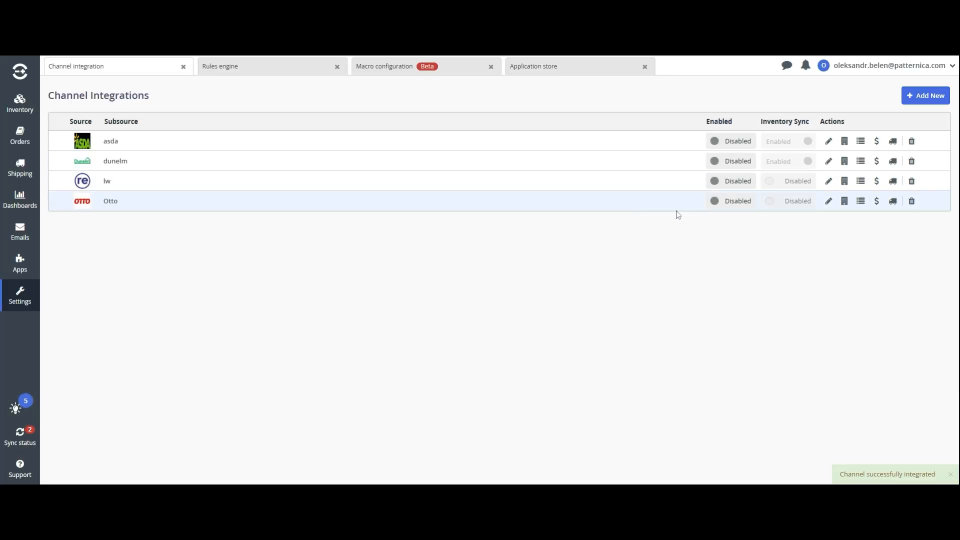
{"action": "left_click", "coordinate": [845, 201]}
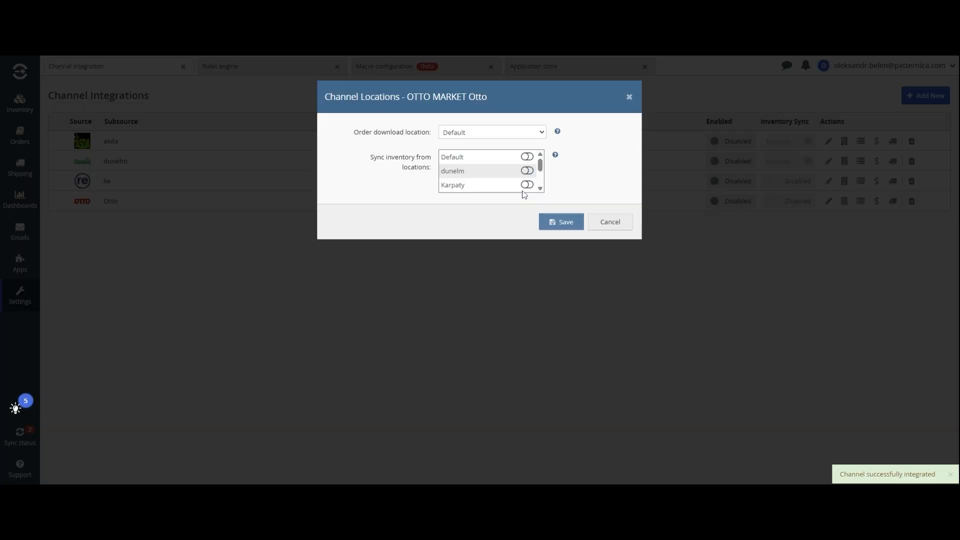
{"action": "left_click", "coordinate": [497, 131]}
{"action": "left_click", "coordinate": [481, 178]}
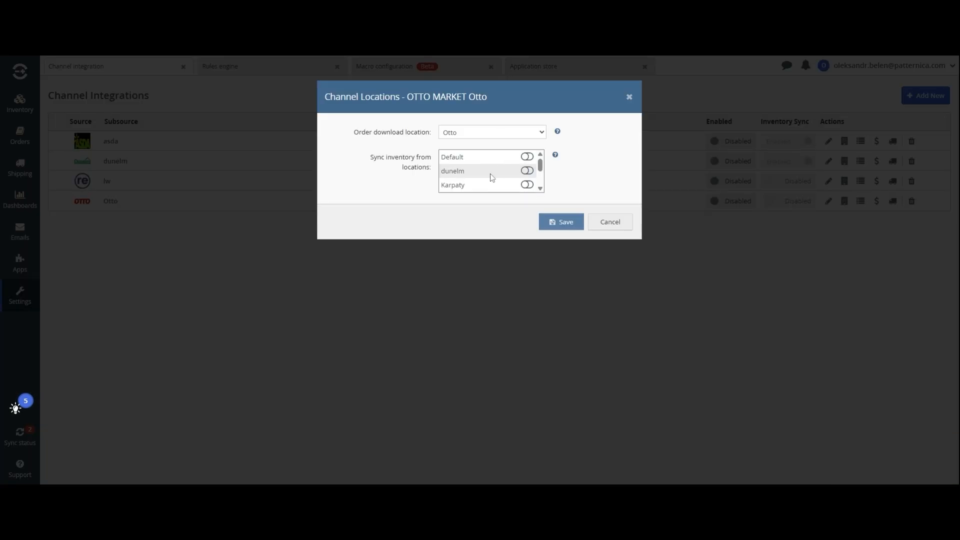
{"action": "scroll", "coordinate": [511, 178], "scroll_direction": "down", "scroll_amount": 3}
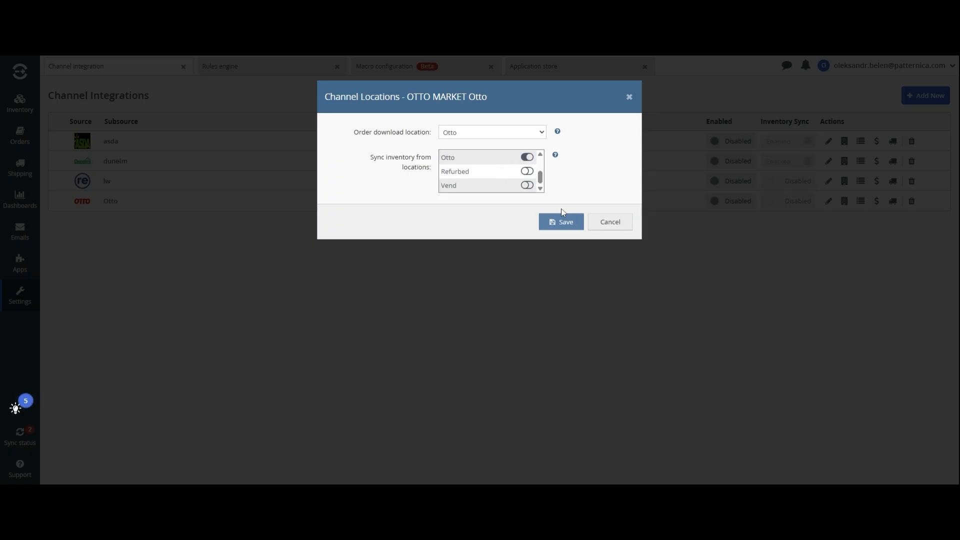
{"action": "left_click", "coordinate": [563, 220]}
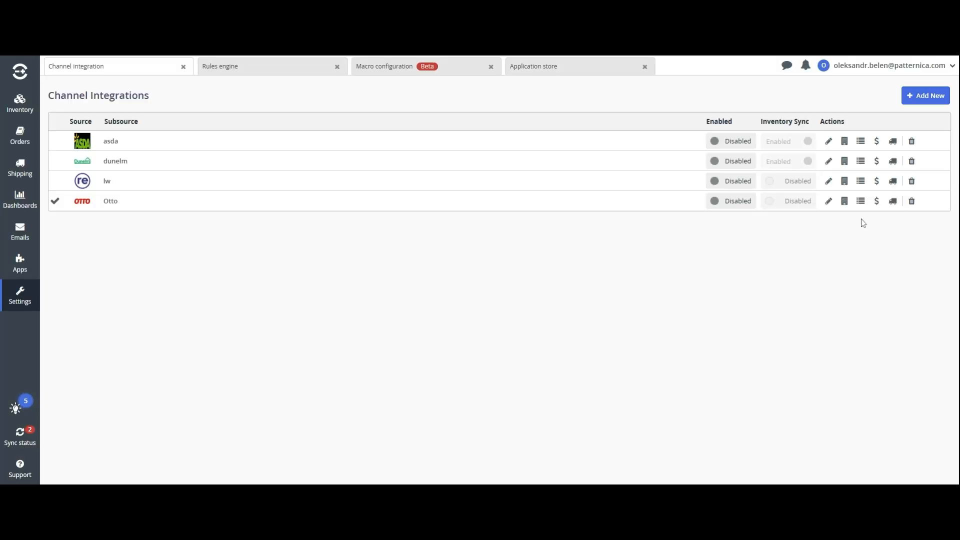
Enable the Otto channel with despatch and cancellation notes and order sync from 01 Jan 2025
{"action": "left_click", "coordinate": [828, 202]}
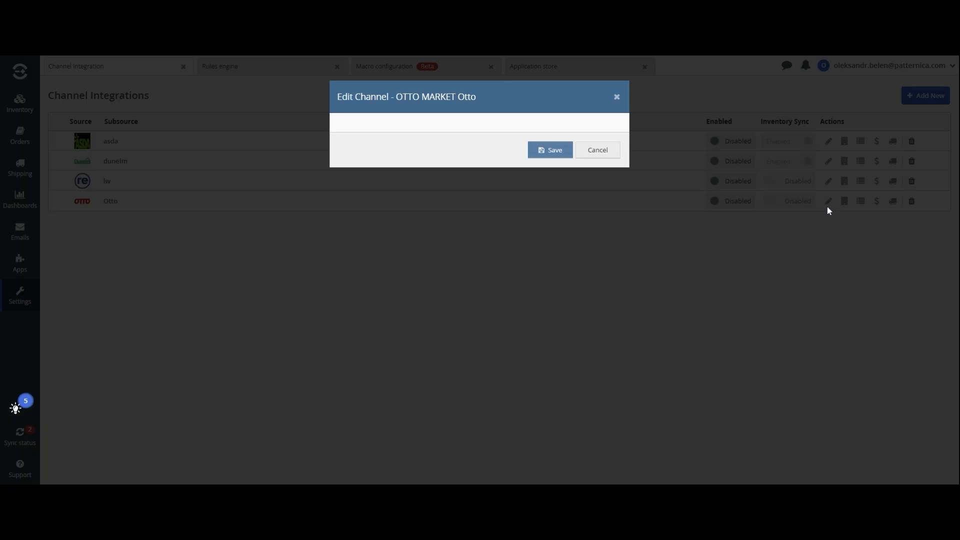
{"action": "left_click", "coordinate": [475, 158]}
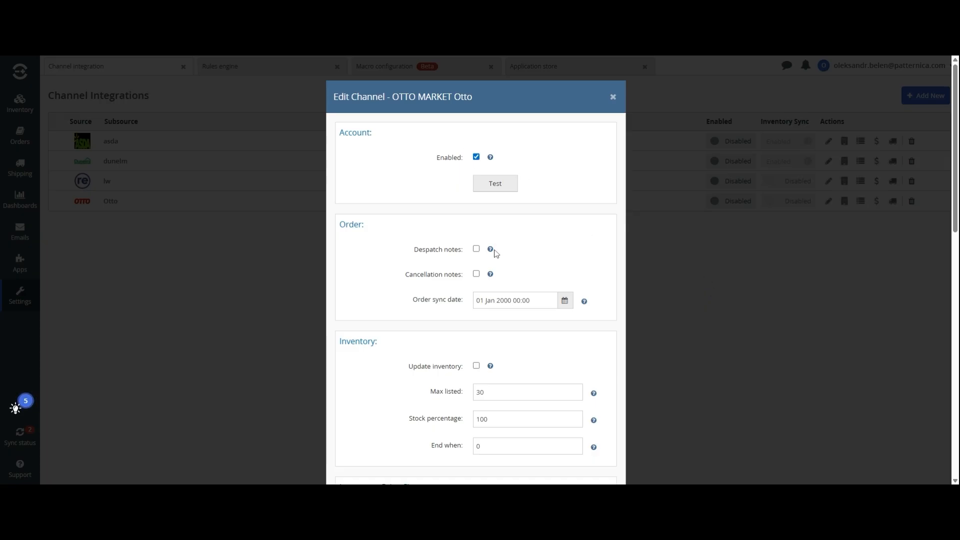
{"action": "left_click", "coordinate": [476, 249]}
{"action": "left_click", "coordinate": [477, 274]}
{"action": "scroll", "coordinate": [481, 276], "scroll_direction": "down", "scroll_amount": 3}
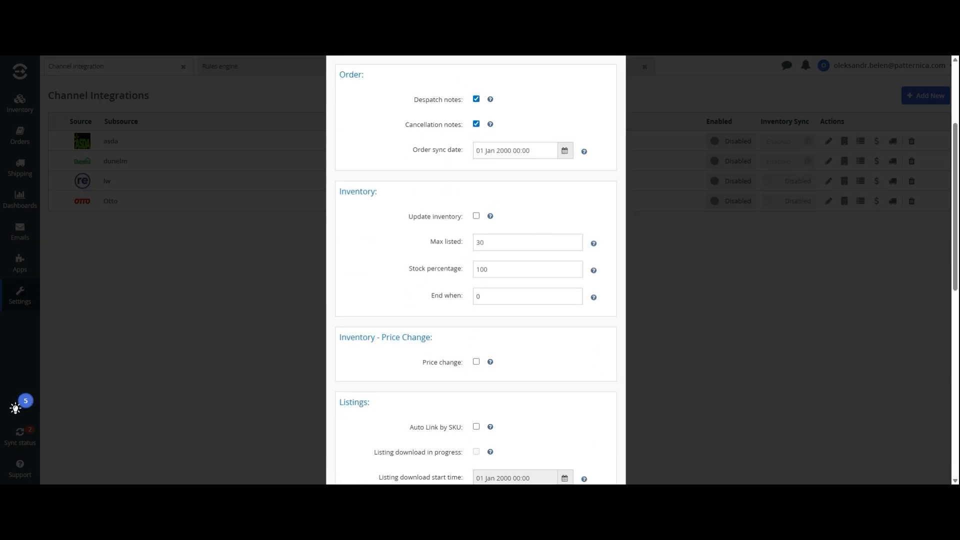
{"action": "left_click", "coordinate": [510, 150]}
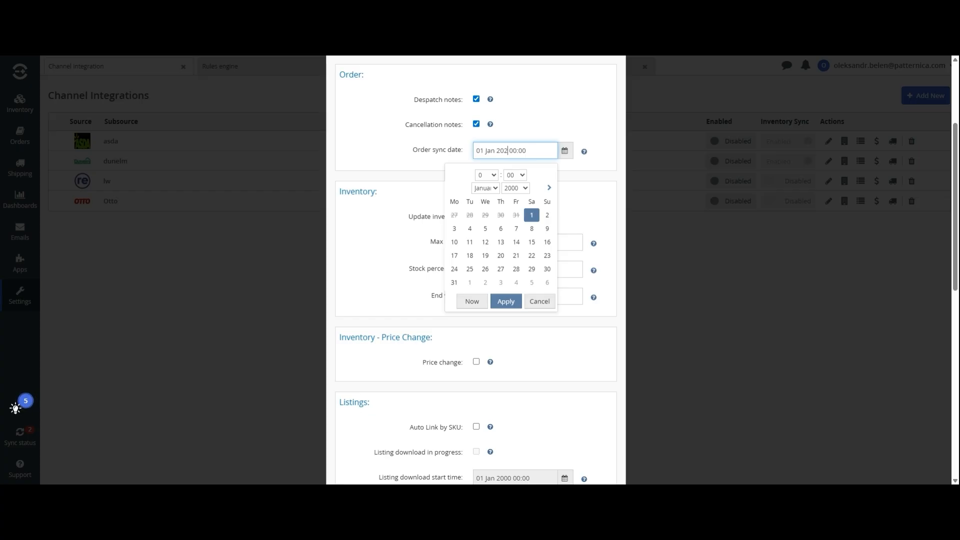
{"action": "type", "text": "5"}
{"action": "left_click", "coordinate": [506, 301]}
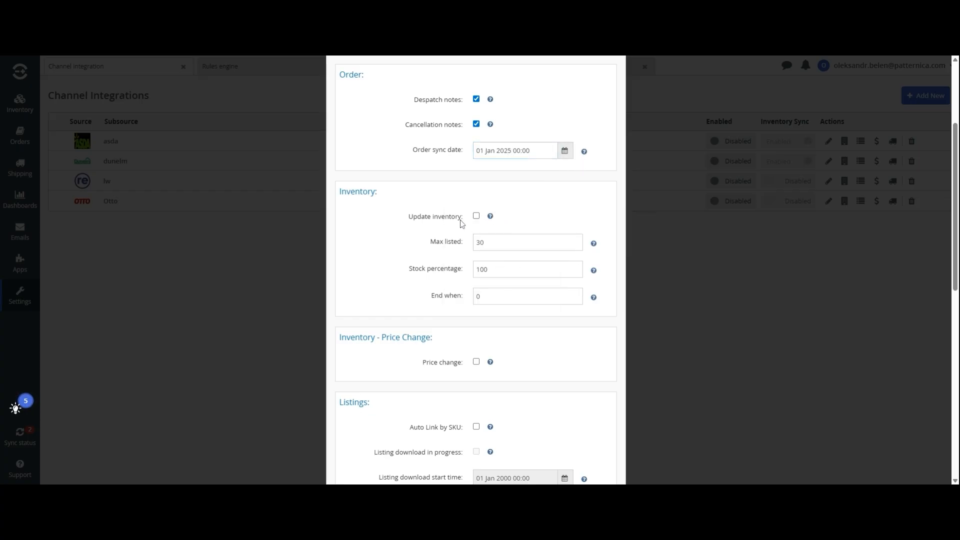
Turn on price change and inventory updates, and save the Otto channel settings
{"action": "scroll", "coordinate": [460, 223], "scroll_direction": "down", "scroll_amount": 2}
{"action": "left_click", "coordinate": [476, 262]}
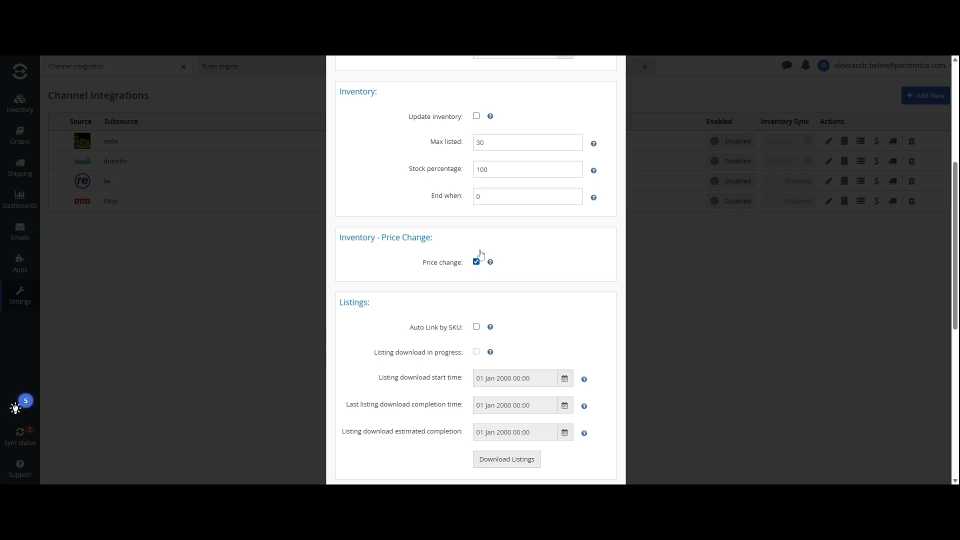
{"action": "left_click", "coordinate": [476, 116]}
{"action": "scroll", "coordinate": [546, 304], "scroll_direction": "down", "scroll_amount": 7}
{"action": "left_click", "coordinate": [540, 470]}
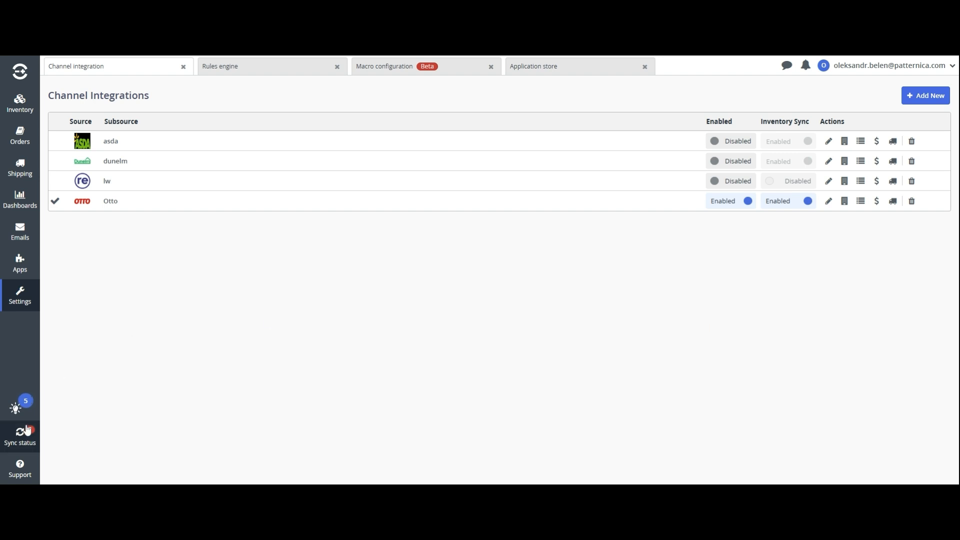
{"action": "left_click", "coordinate": [29, 432]}
{"action": "left_click", "coordinate": [145, 253]}
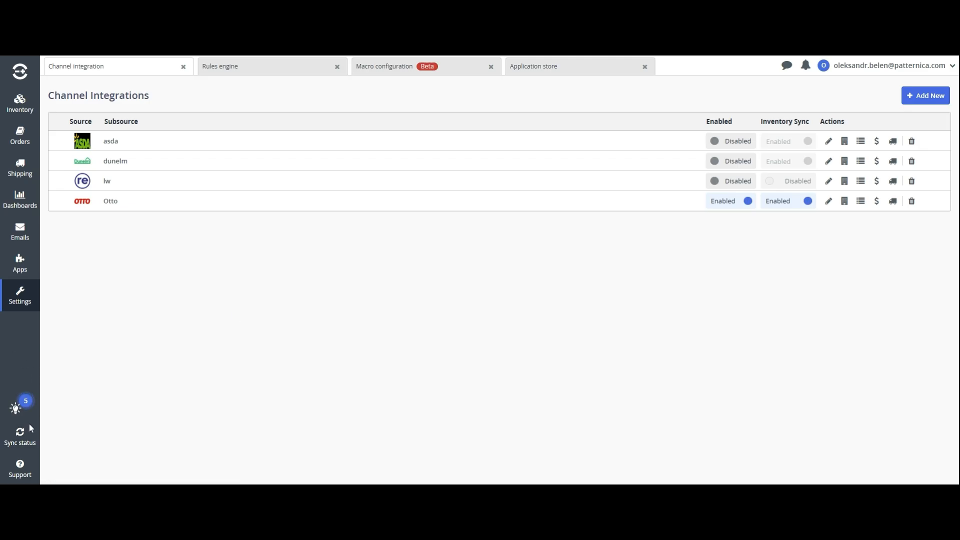
{"action": "left_click", "coordinate": [25, 433]}
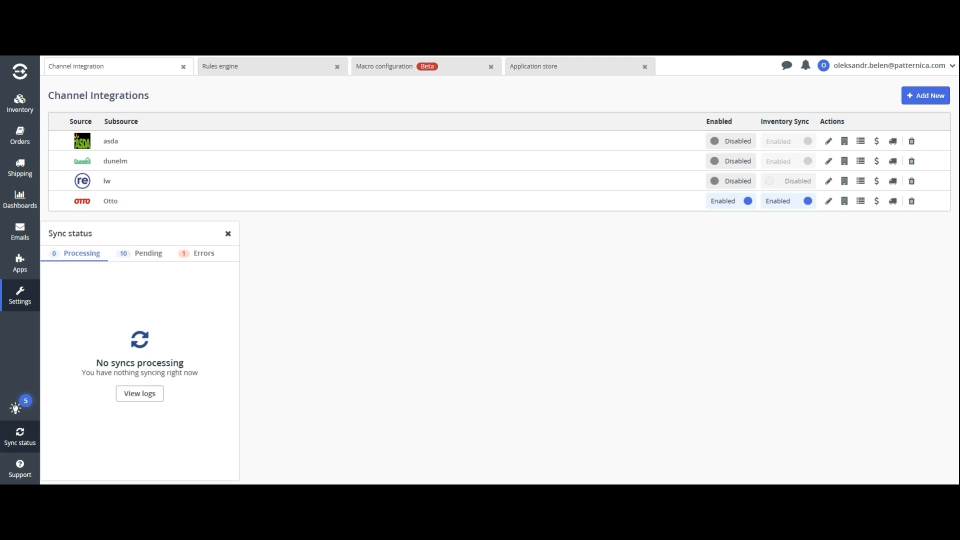
{"action": "left_click", "coordinate": [138, 255]}
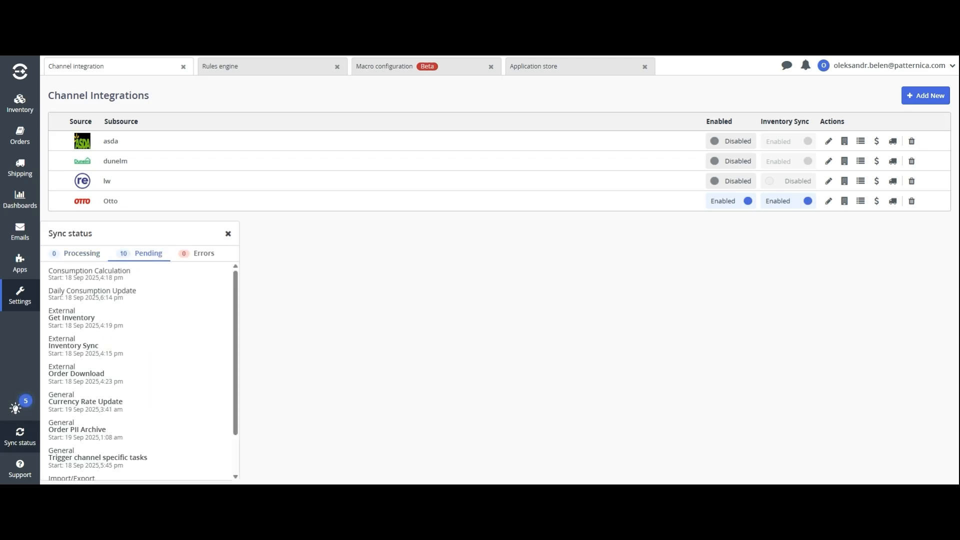
{"action": "left_click", "coordinate": [321, 300]}
{"action": "mouse_move", "coordinate": [27, 142]}
{"action": "left_click", "coordinate": [70, 155]}
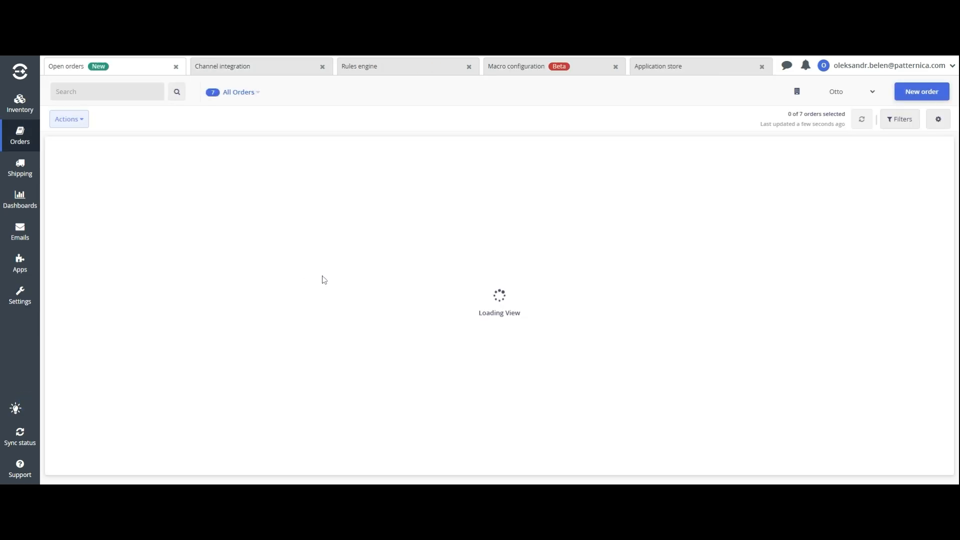
Inspect order #103902's ReturnTrackingKey item info and its history, then close the order
{"action": "scroll", "coordinate": [306, 225], "scroll_direction": "down", "scroll_amount": 1}
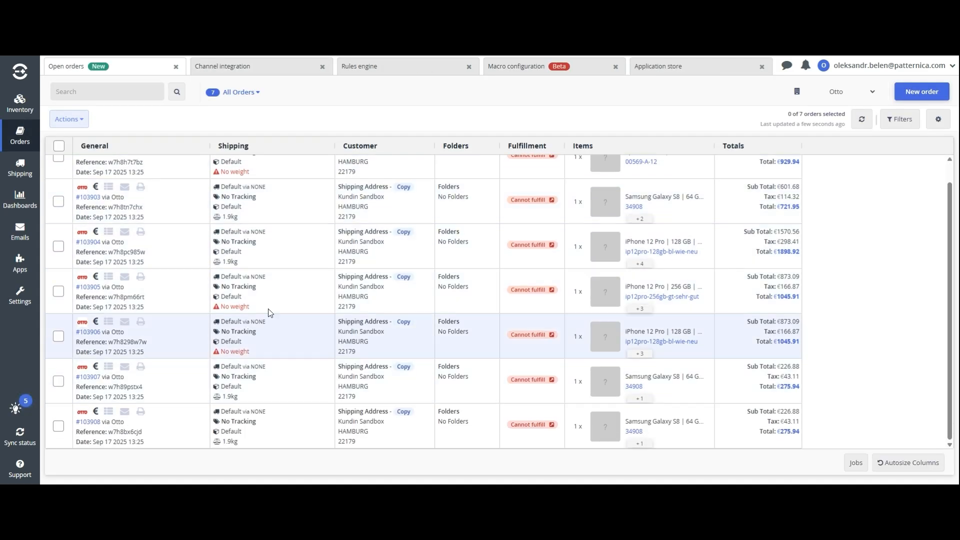
{"action": "scroll", "coordinate": [188, 272], "scroll_direction": "up", "scroll_amount": 1}
{"action": "left_click", "coordinate": [88, 171]}
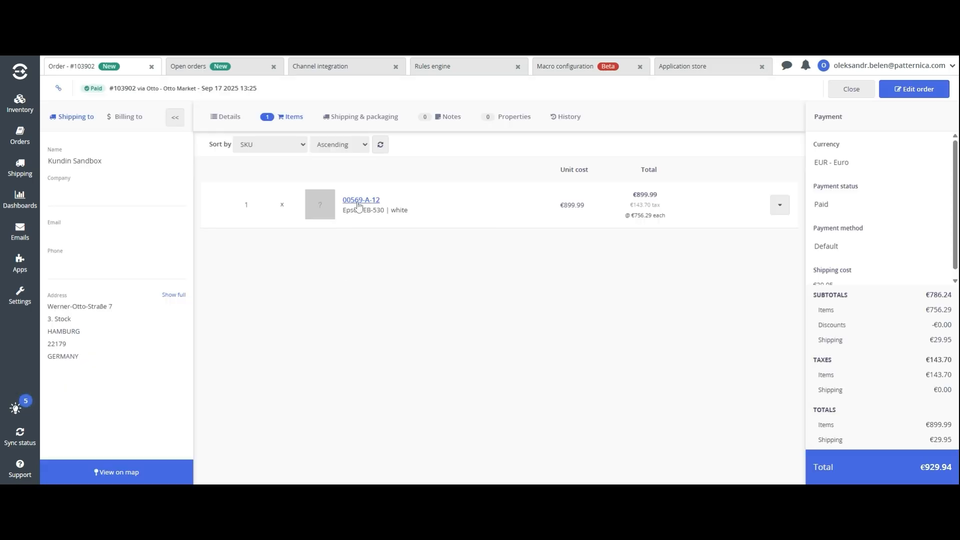
{"action": "left_click", "coordinate": [780, 205]}
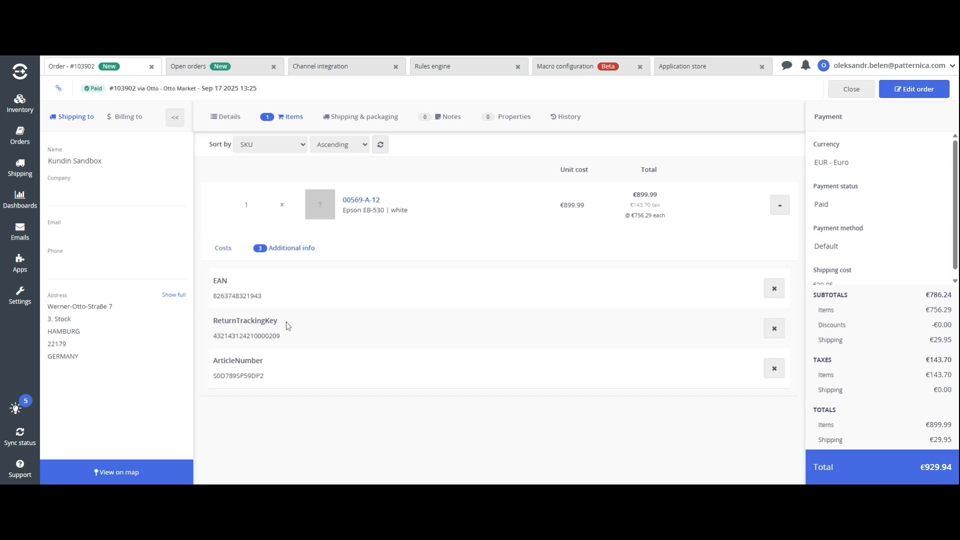
{"action": "left_click_drag", "start_coordinate": [287, 326], "coordinate": [218, 321]}
{"action": "left_click", "coordinate": [294, 337]}
{"action": "left_click", "coordinate": [383, 119]}
{"action": "left_click", "coordinate": [450, 119]}
{"action": "left_click", "coordinate": [507, 119]}
{"action": "left_click", "coordinate": [566, 118]}
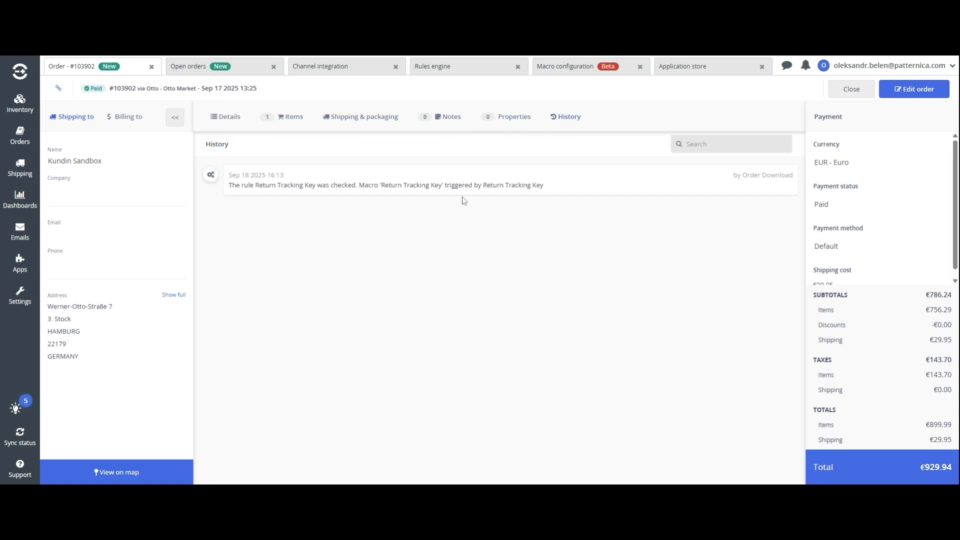
{"action": "left_click", "coordinate": [151, 67]}
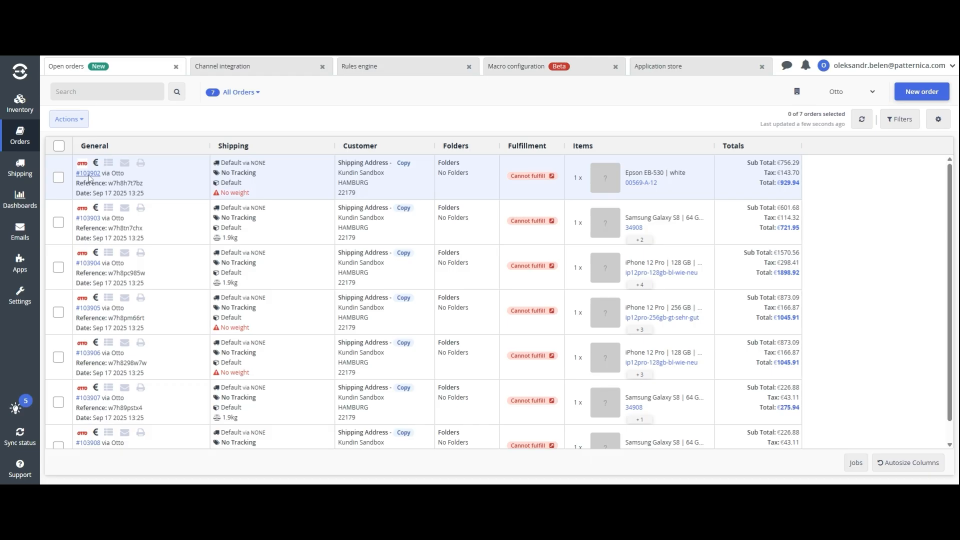
Select order #103902 and start processing it from its actions menu
{"action": "left_click", "coordinate": [59, 177]}
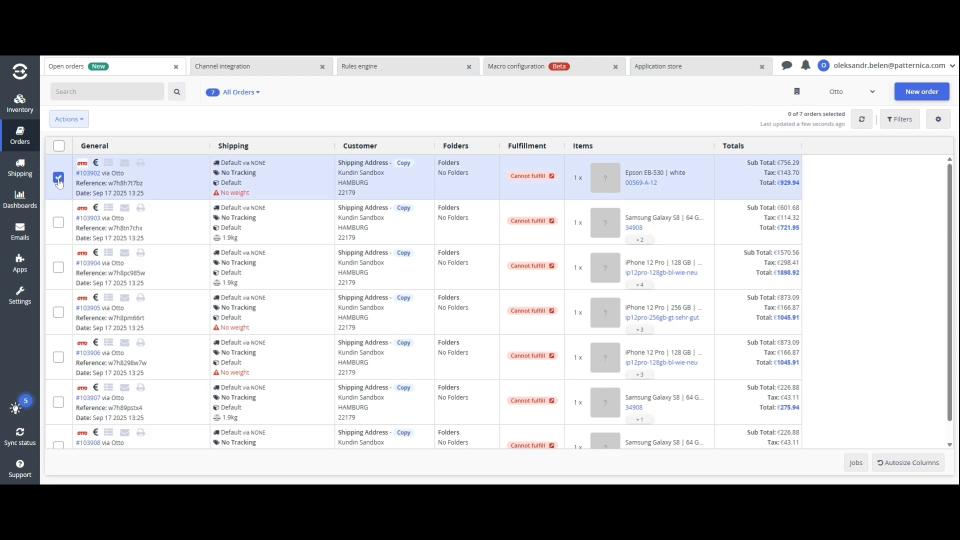
{"action": "right_click", "coordinate": [163, 179]}
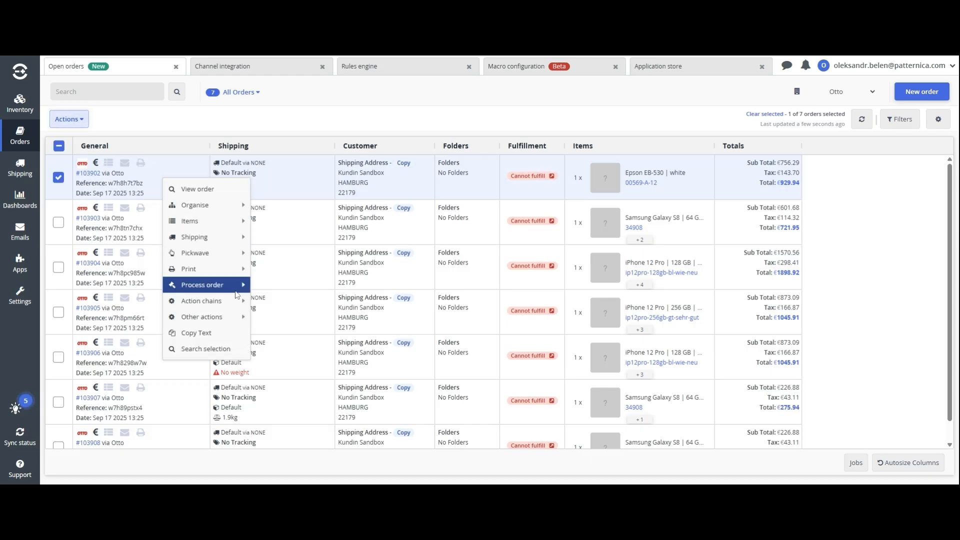
{"action": "left_click", "coordinate": [287, 300]}
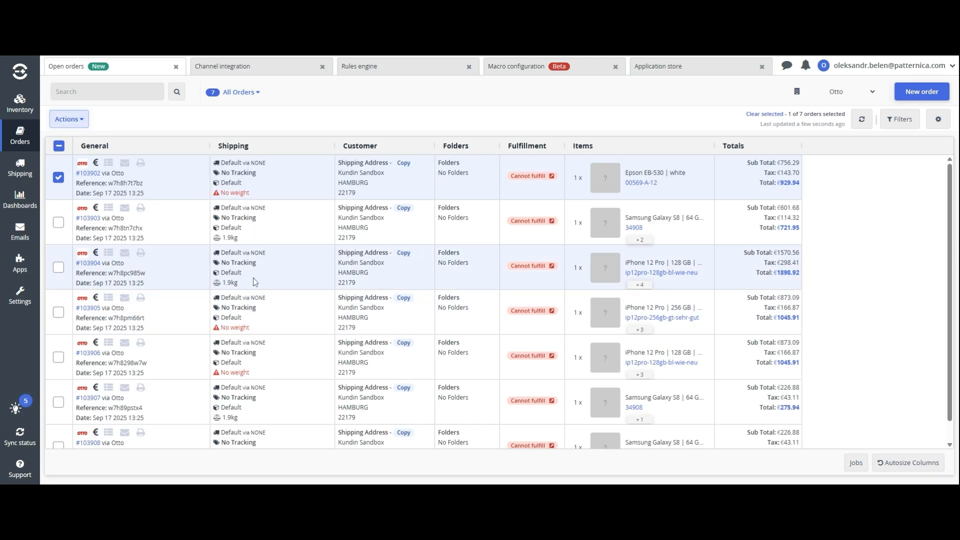
{"action": "right_click", "coordinate": [179, 180]}
{"action": "mouse_move", "coordinate": [251, 287]}
{"action": "left_click", "coordinate": [283, 288]}
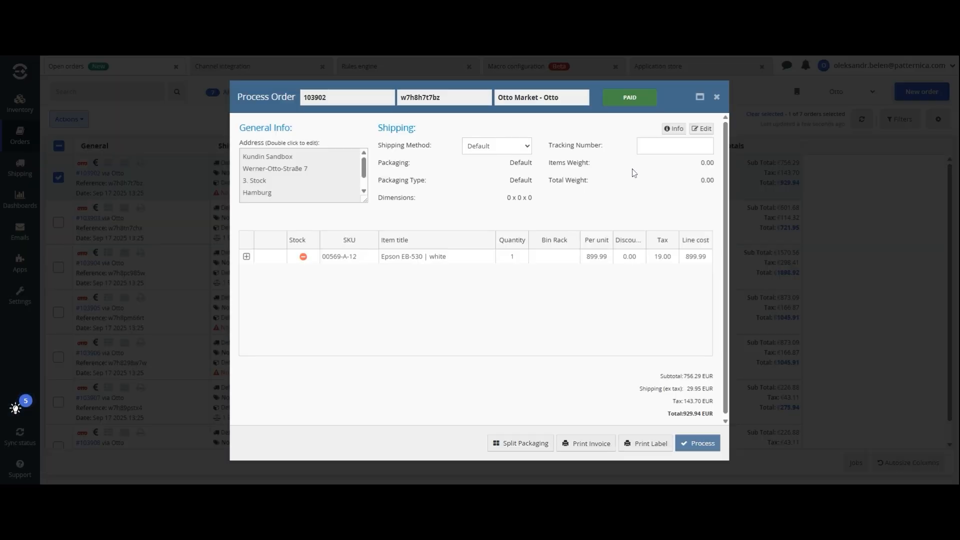
{"action": "left_click", "coordinate": [651, 147]}
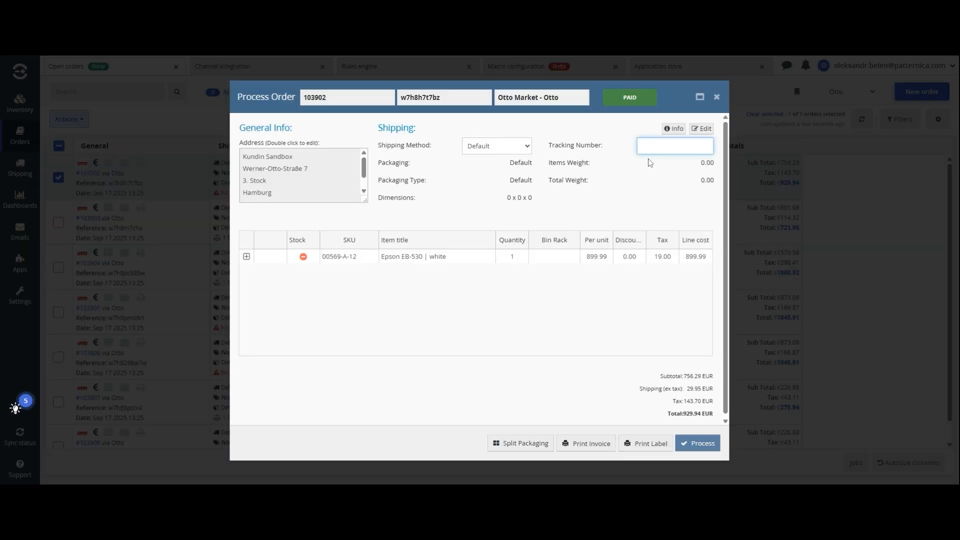
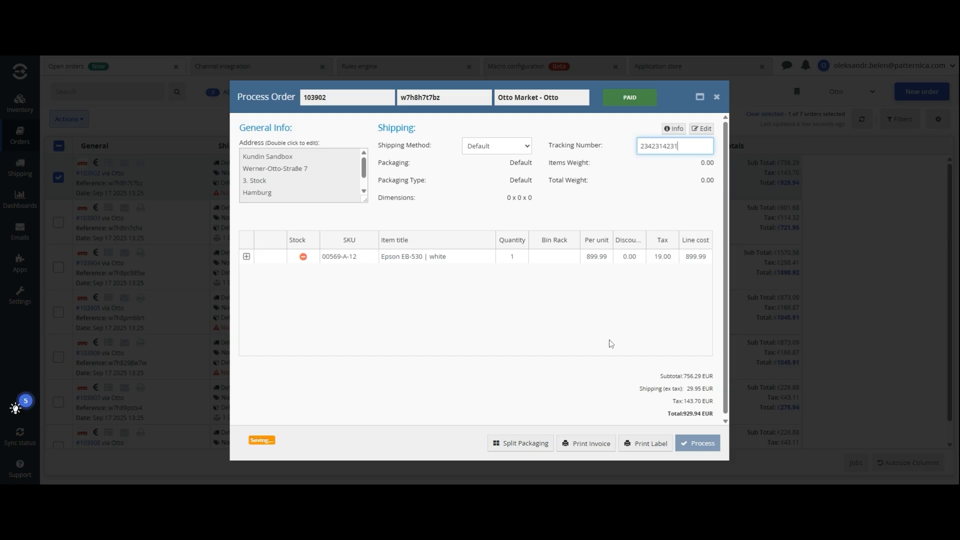
{"action": "left_click", "coordinate": [606, 335]}
{"action": "left_click", "coordinate": [451, 261]}
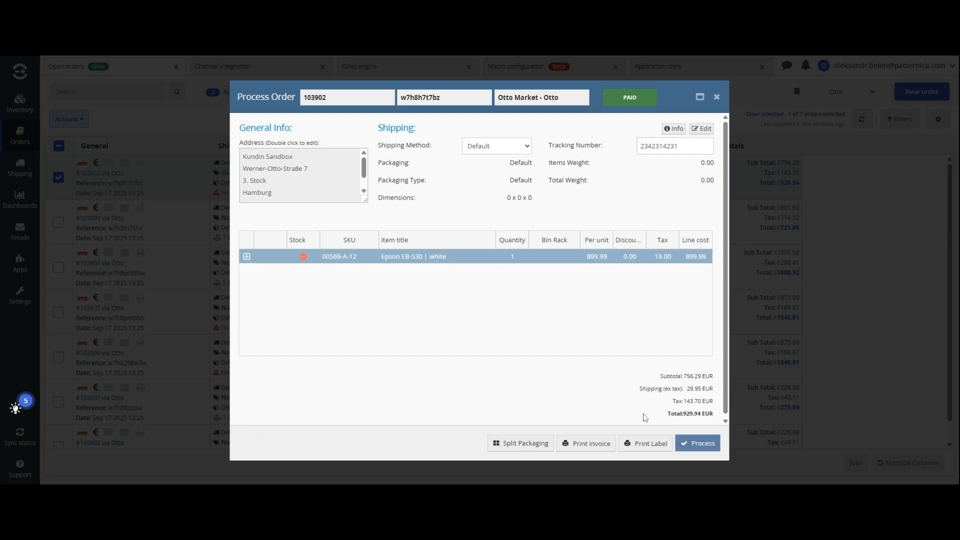
{"action": "left_click", "coordinate": [645, 443]}
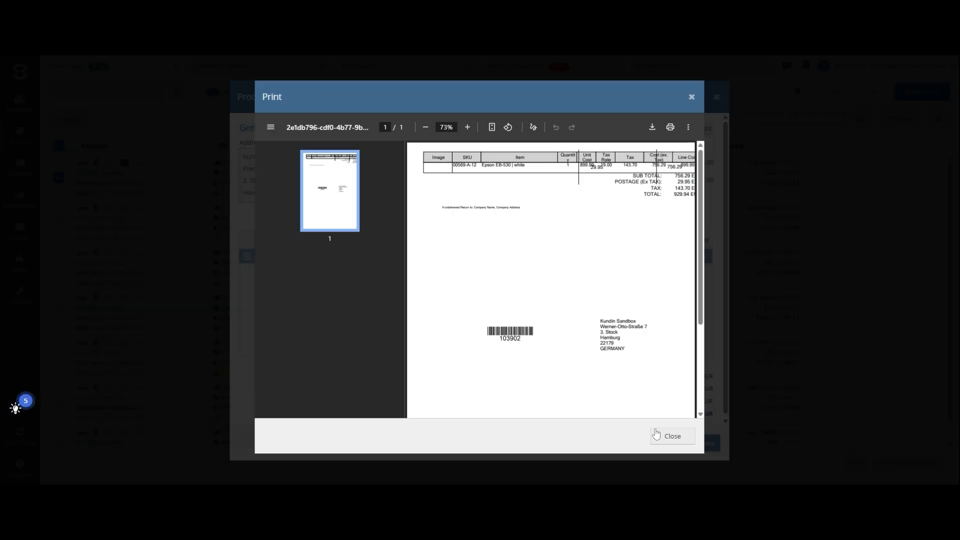
{"action": "left_click", "coordinate": [669, 435]}
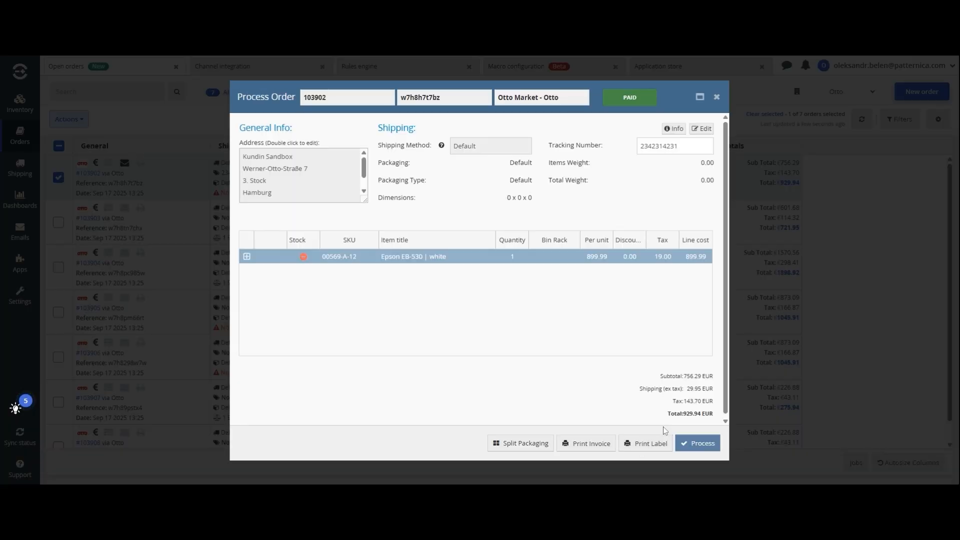
{"action": "left_click", "coordinate": [698, 450]}
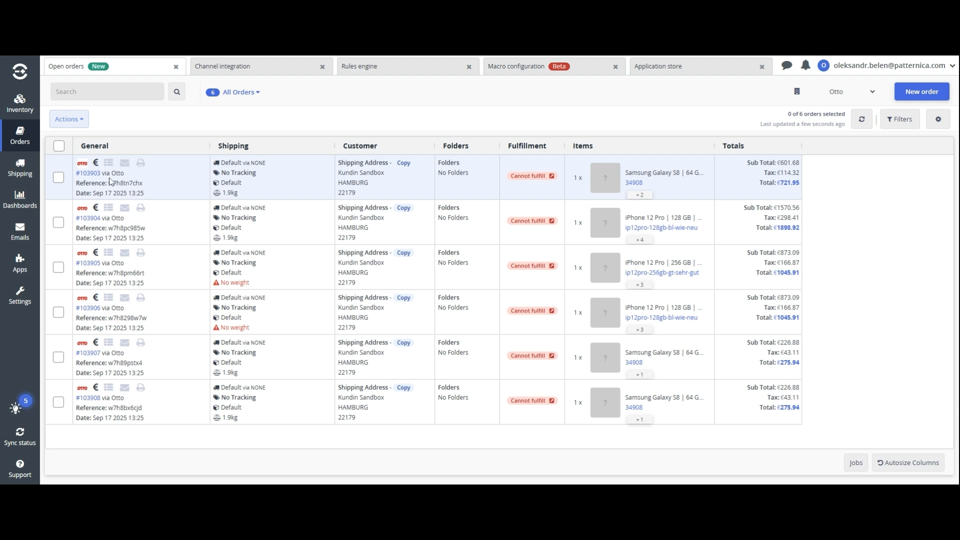
Cancel Otto order 103903 as an accidental order, sending the cancellation note to the channel
{"action": "left_click", "coordinate": [58, 179]}
{"action": "right_click", "coordinate": [167, 182]}
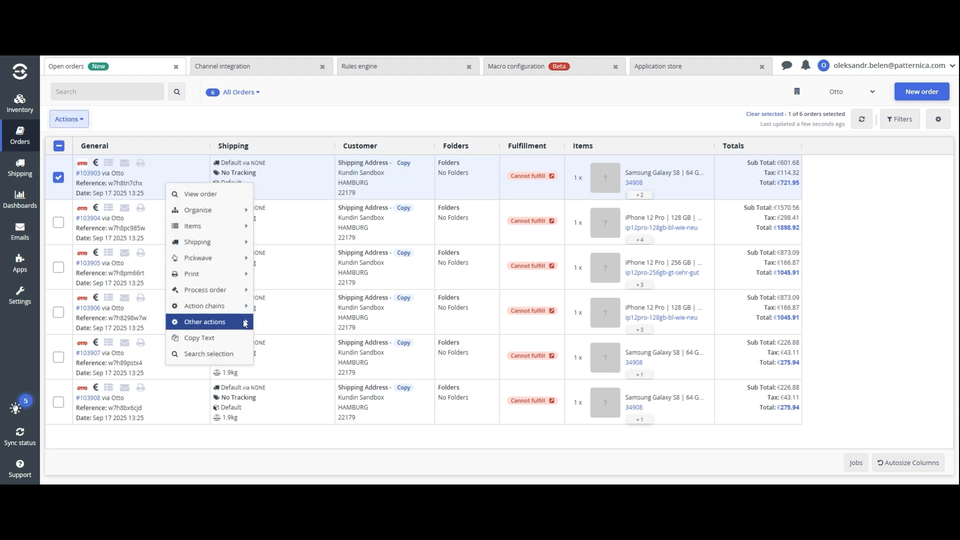
{"action": "mouse_move", "coordinate": [248, 323]}
{"action": "left_click", "coordinate": [265, 375]}
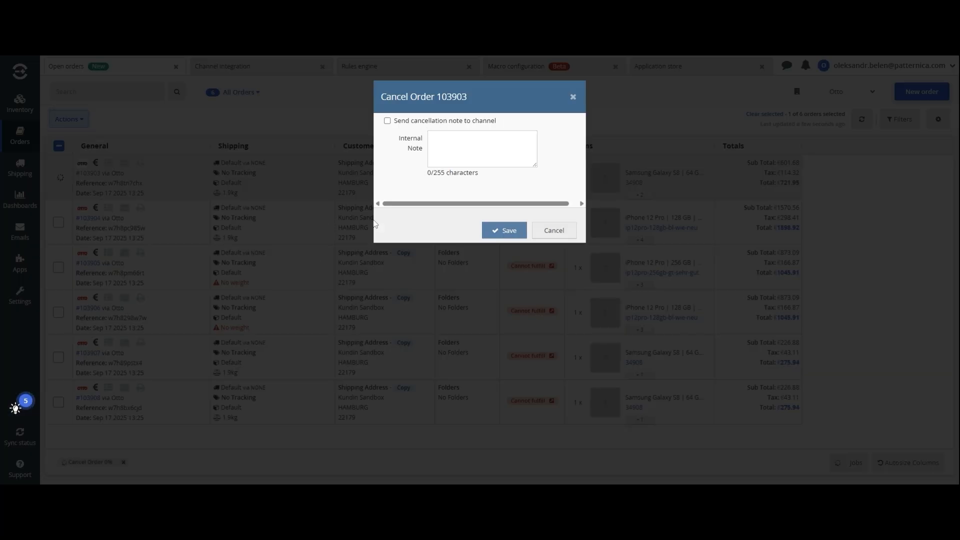
{"action": "left_click", "coordinate": [411, 121]}
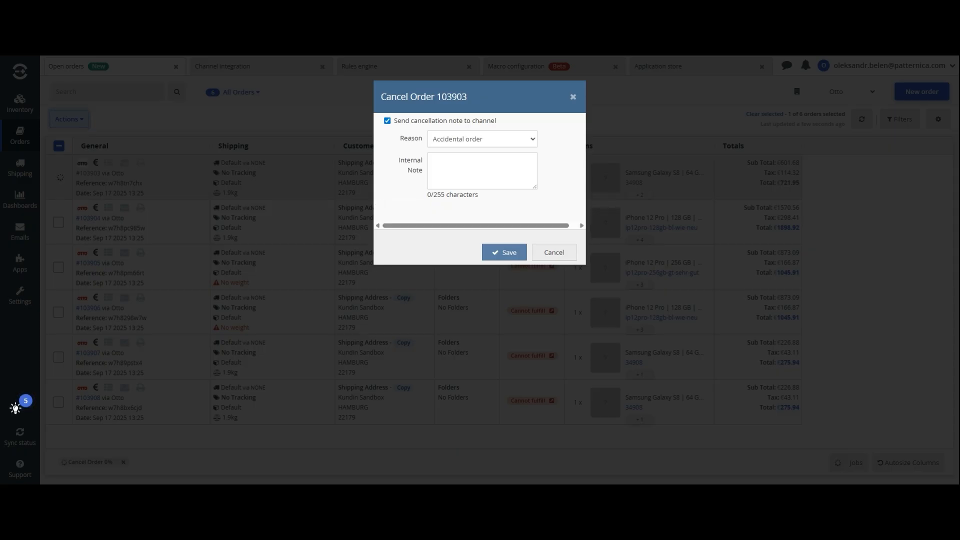
{"action": "left_click", "coordinate": [505, 255]}
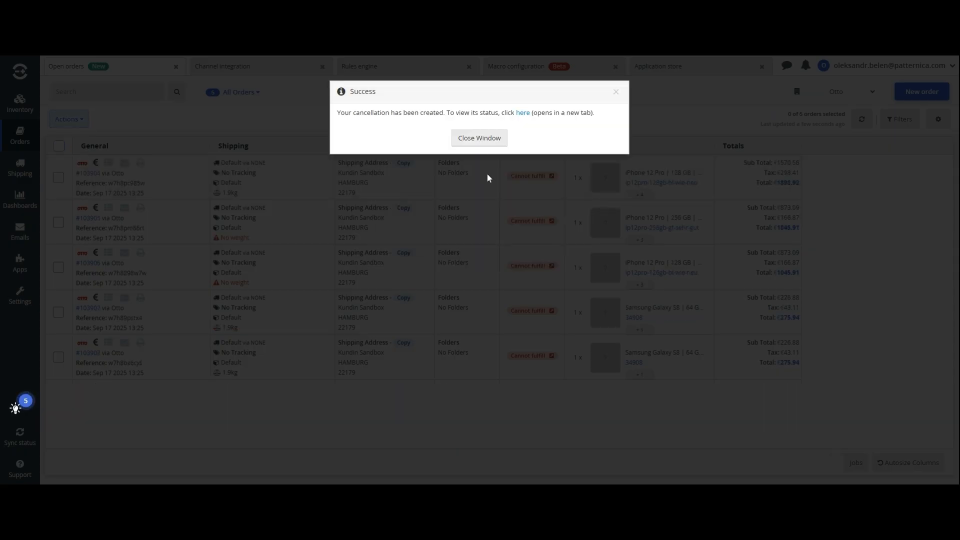
{"action": "left_click", "coordinate": [480, 138]}
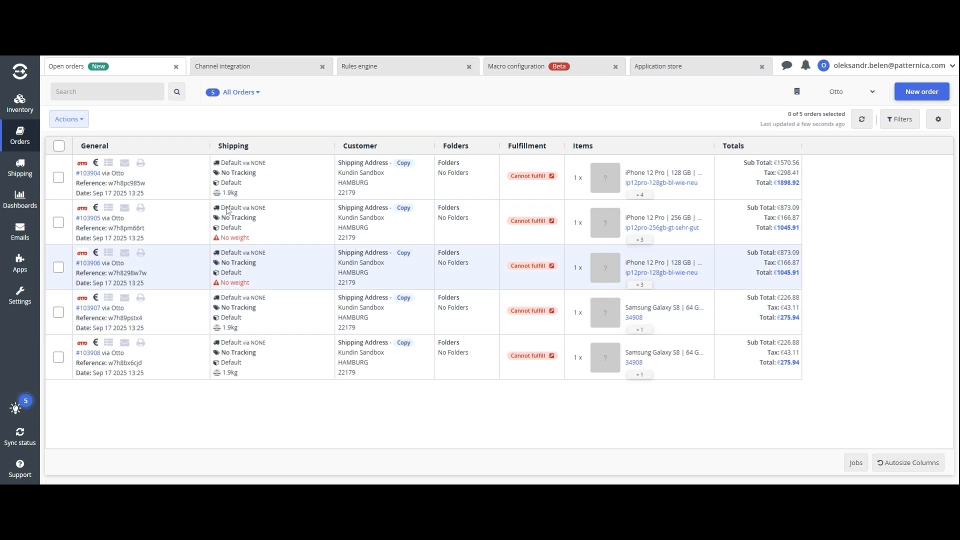
Inspect order #103904's details and highlight its reference w7h8pc985w
{"action": "left_click", "coordinate": [59, 177]}
{"action": "double_click", "coordinate": [156, 184]}
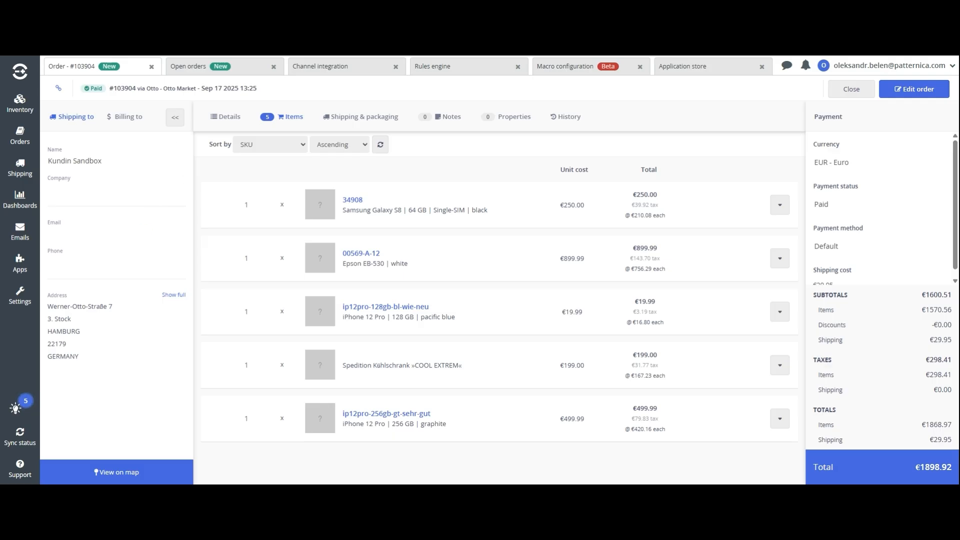
{"action": "left_click", "coordinate": [200, 66]}
{"action": "left_click_drag", "start_coordinate": [121, 187], "coordinate": [108, 184]}
{"action": "key", "text": "ctrl+c"}
Split order #103904, moving the Spedition Kühlschrank and Epson EB-530 into separate orders
{"action": "right_click", "coordinate": [176, 179]}
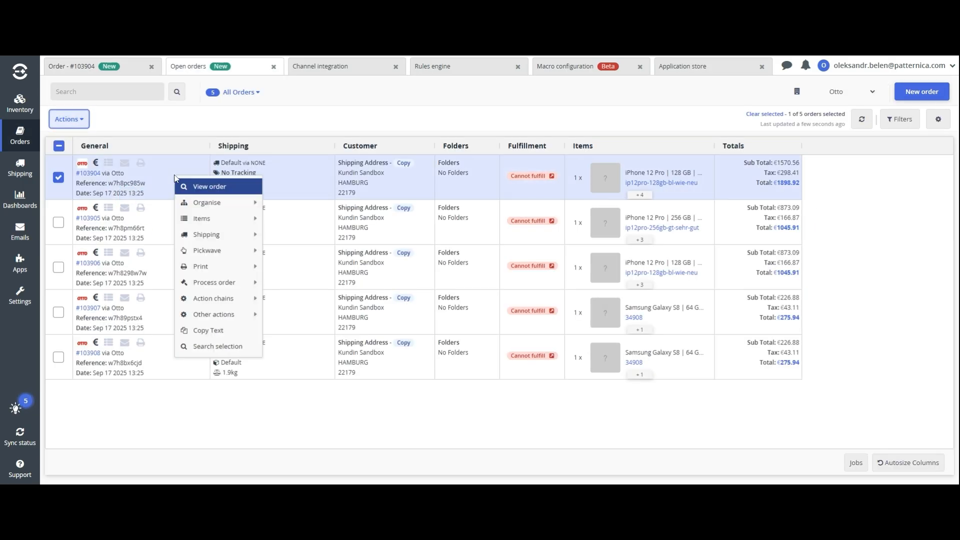
{"action": "mouse_move", "coordinate": [239, 297]}
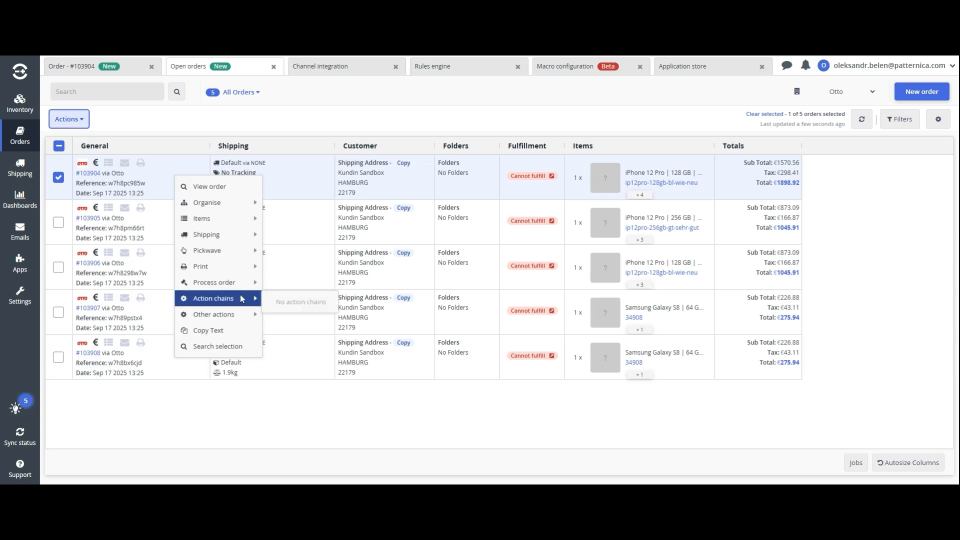
{"action": "mouse_move", "coordinate": [241, 314]}
{"action": "left_click", "coordinate": [297, 342]}
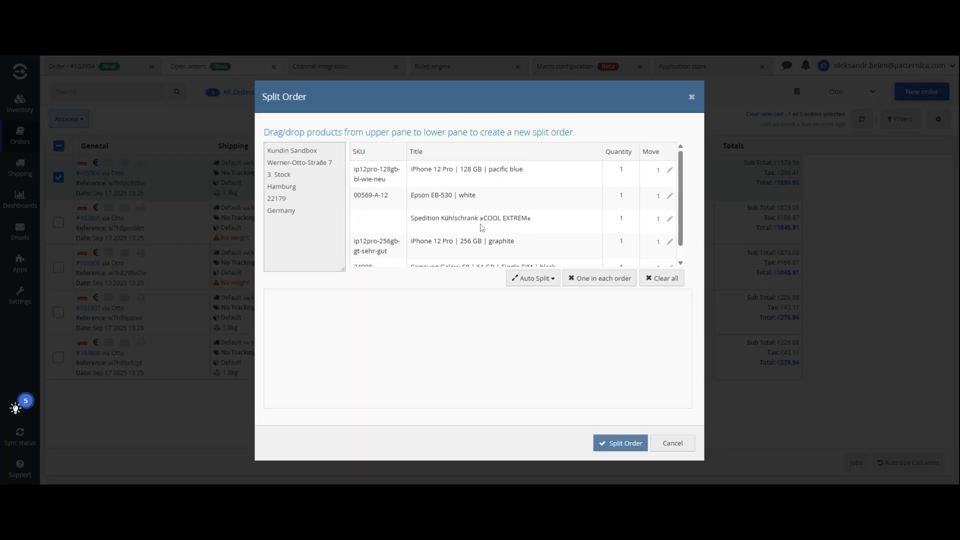
{"action": "left_click_drag", "start_coordinate": [533, 223], "coordinate": [495, 320]}
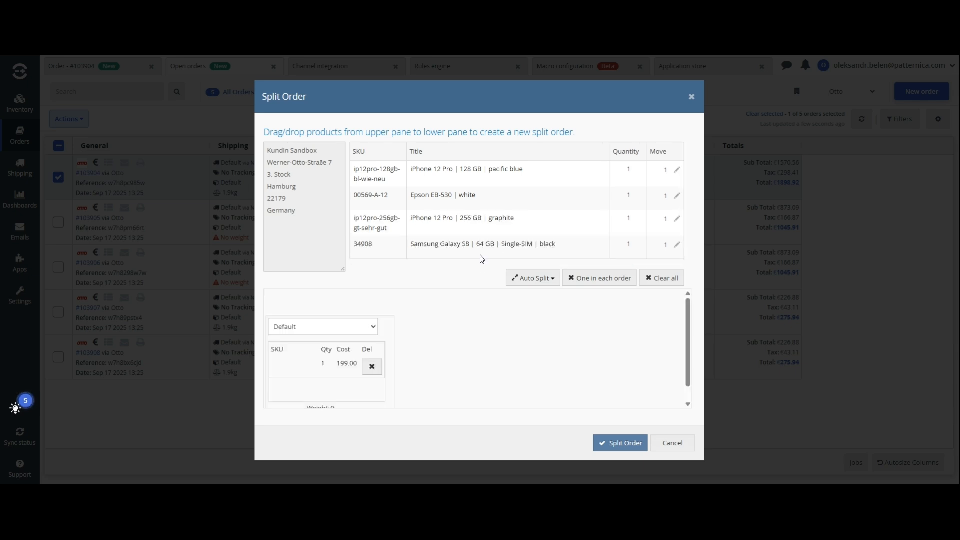
{"action": "left_click_drag", "start_coordinate": [482, 205], "coordinate": [540, 356]}
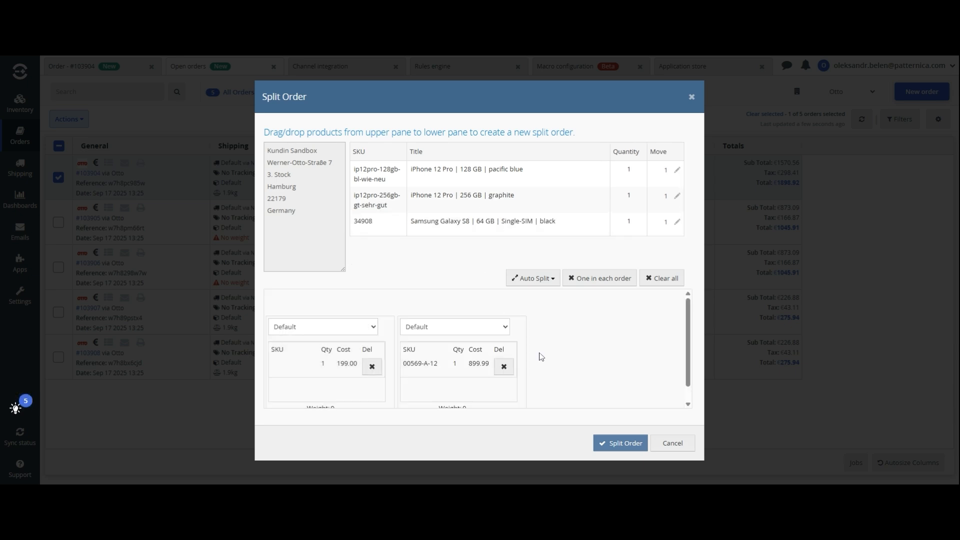
{"action": "left_click", "coordinate": [623, 443]}
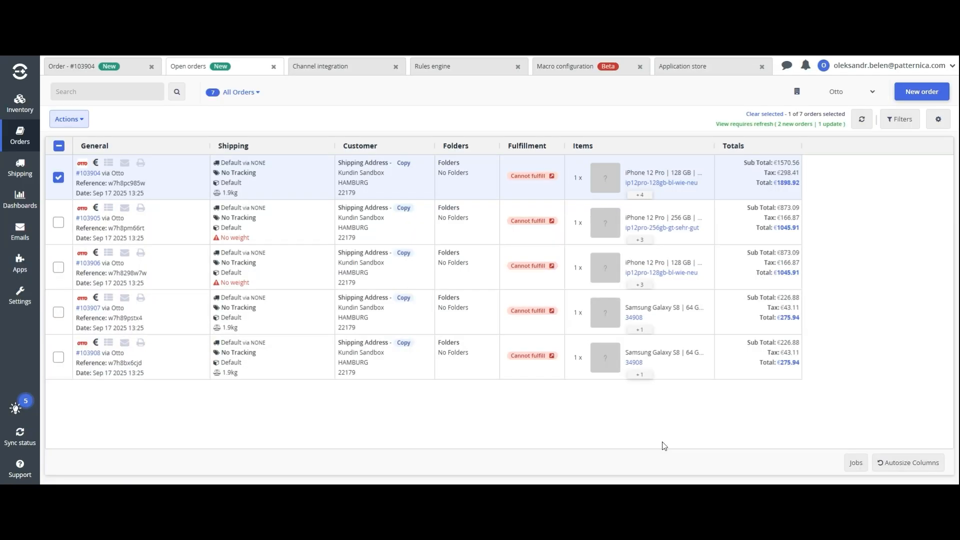
Refresh Open Orders and search for reference w7h8pc985w
{"action": "left_click", "coordinate": [862, 119]}
{"action": "left_click", "coordinate": [140, 92]}
{"action": "key", "text": "ctrl+v"}
{"action": "left_click", "coordinate": [177, 91]}
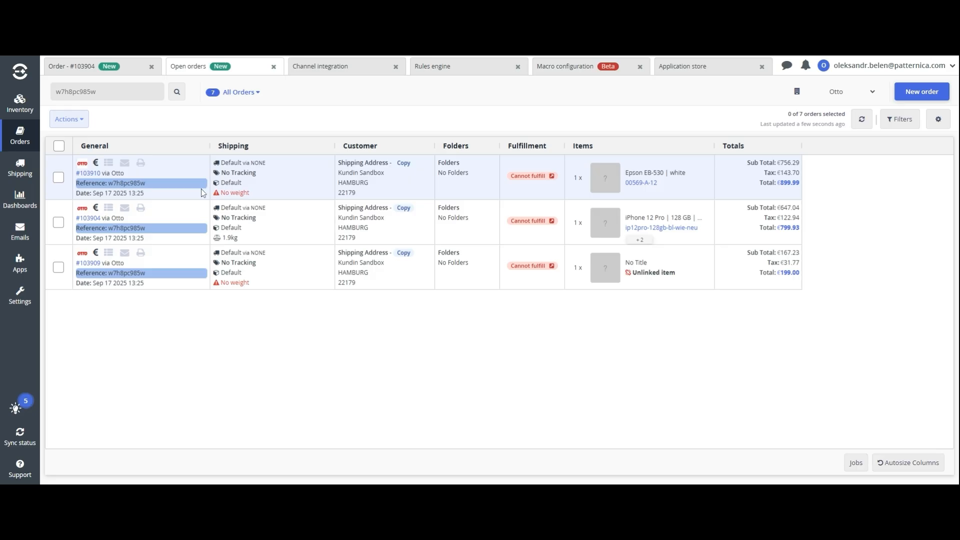
Cancel the split-off Epson EB-530 order 103910, sending a cancellation note to the channel
{"action": "left_click", "coordinate": [186, 194]}
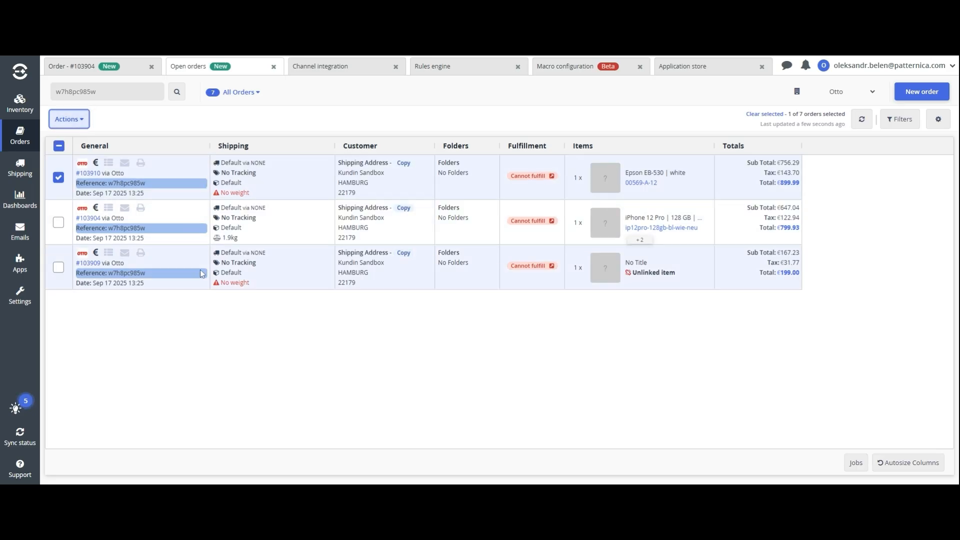
{"action": "right_click", "coordinate": [189, 194]}
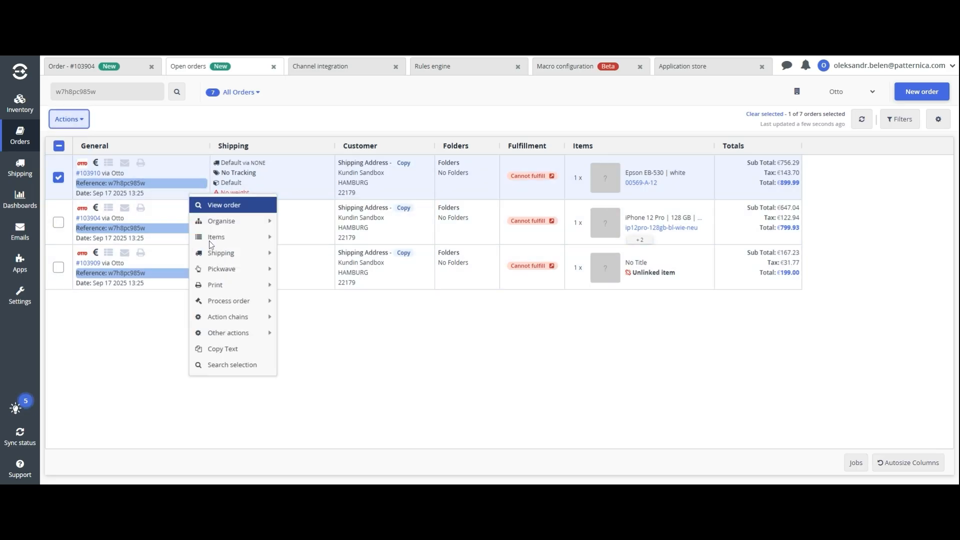
{"action": "mouse_move", "coordinate": [210, 332]}
{"action": "left_click", "coordinate": [315, 378]}
{"action": "left_click", "coordinate": [424, 122]}
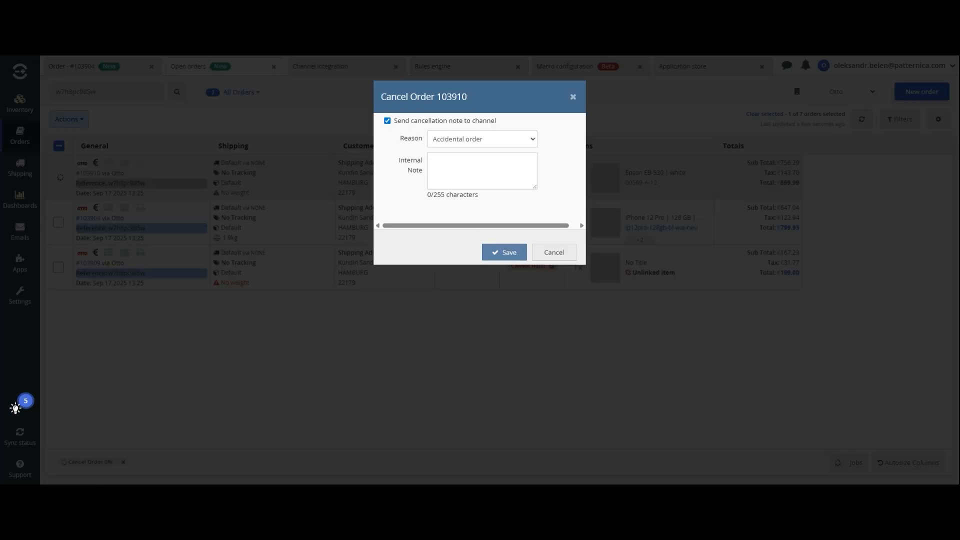
{"action": "left_click", "coordinate": [498, 253]}
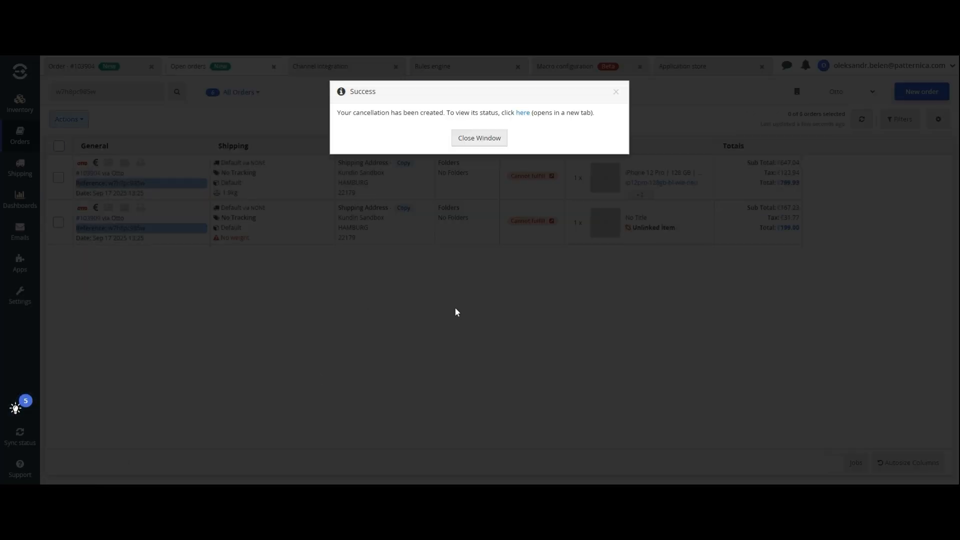
{"action": "left_click", "coordinate": [478, 139]}
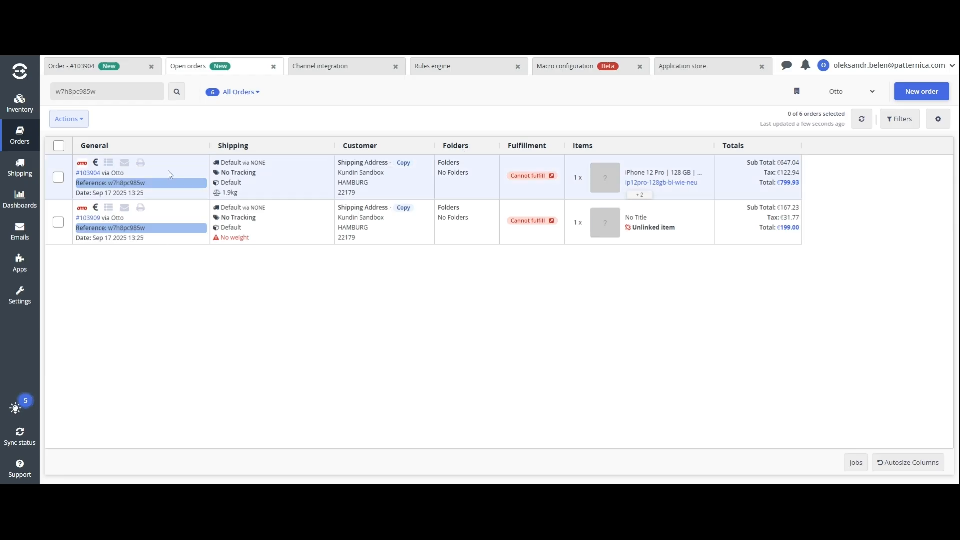
Review the items of processed order 103886 in Processed Orders
{"action": "mouse_move", "coordinate": [20, 137]}
{"action": "left_click", "coordinate": [56, 171]}
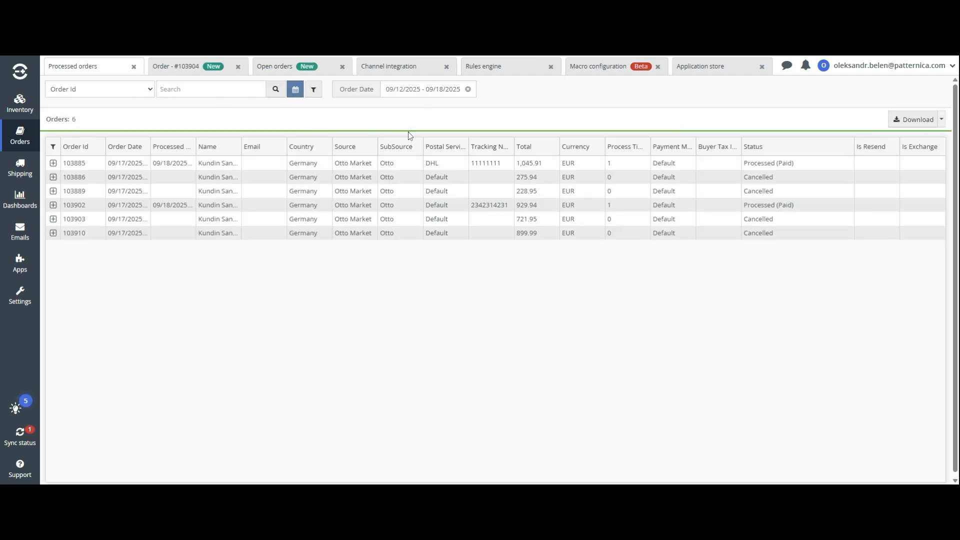
{"action": "left_click", "coordinate": [151, 176]}
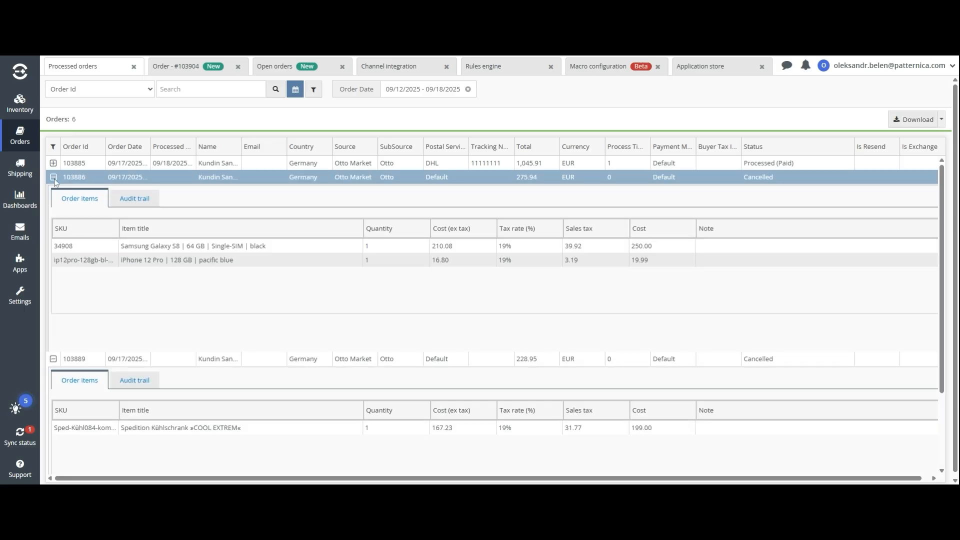
{"action": "left_click", "coordinate": [54, 180]}
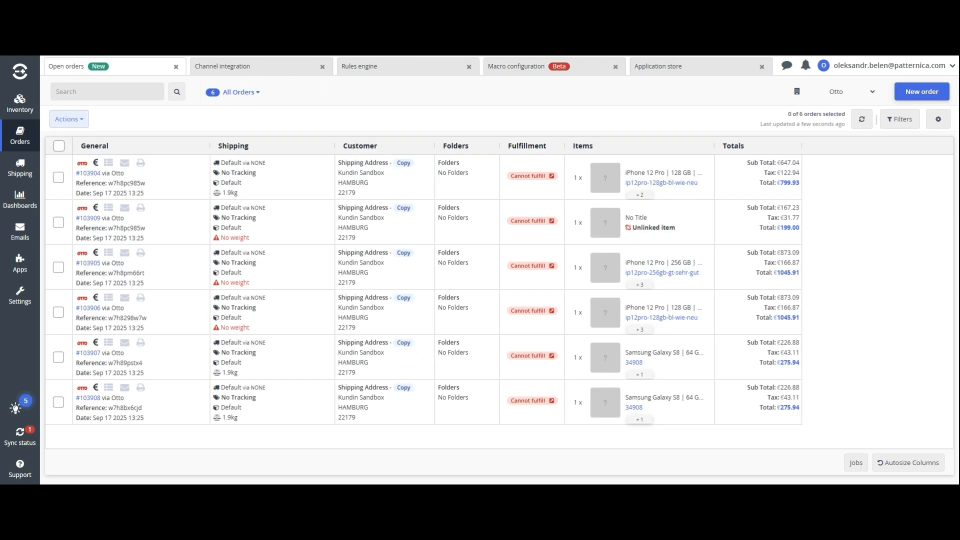
Edit the Otto channel, tick Include announced, then cancel without saving
{"action": "left_click", "coordinate": [264, 68]}
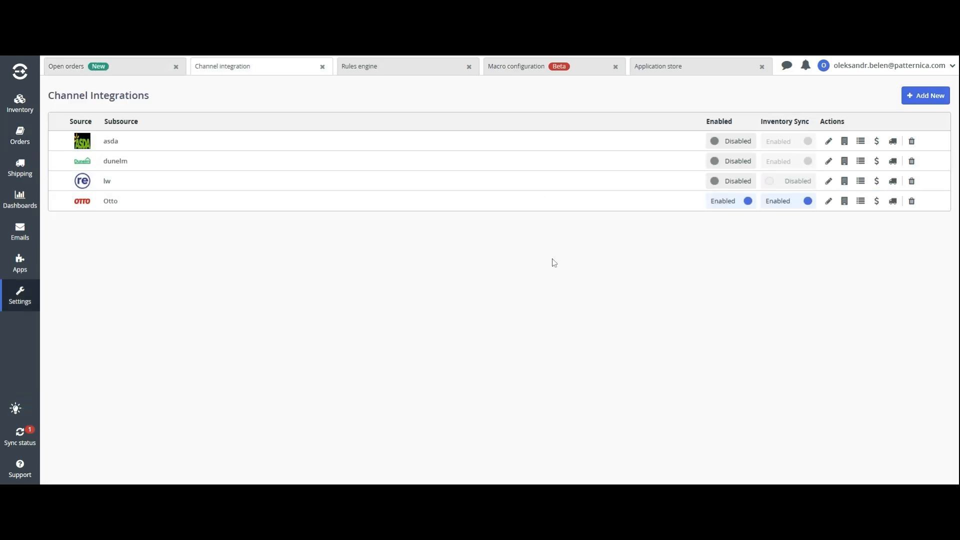
{"action": "left_click", "coordinate": [829, 201]}
{"action": "scroll", "coordinate": [480, 198], "scroll_direction": "down", "scroll_amount": 15}
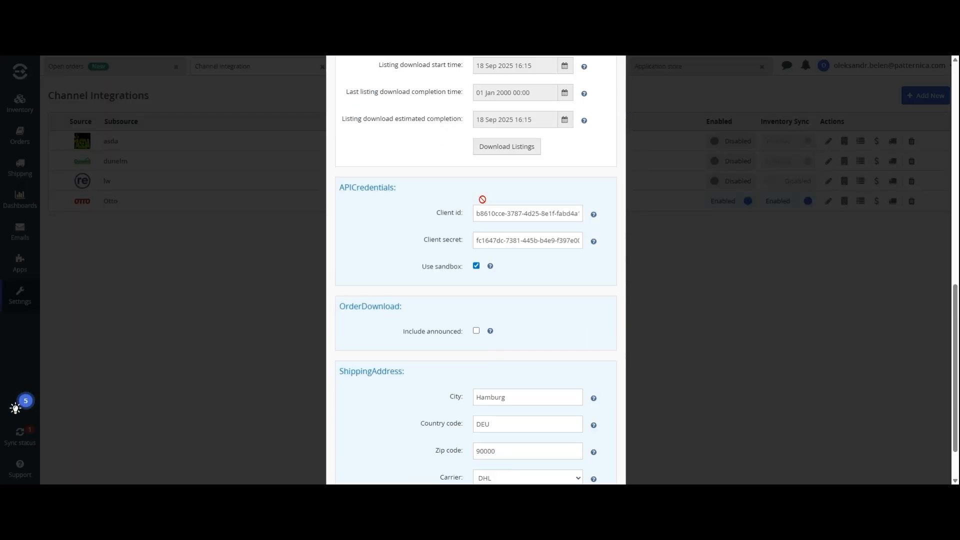
{"action": "left_click", "coordinate": [476, 272]}
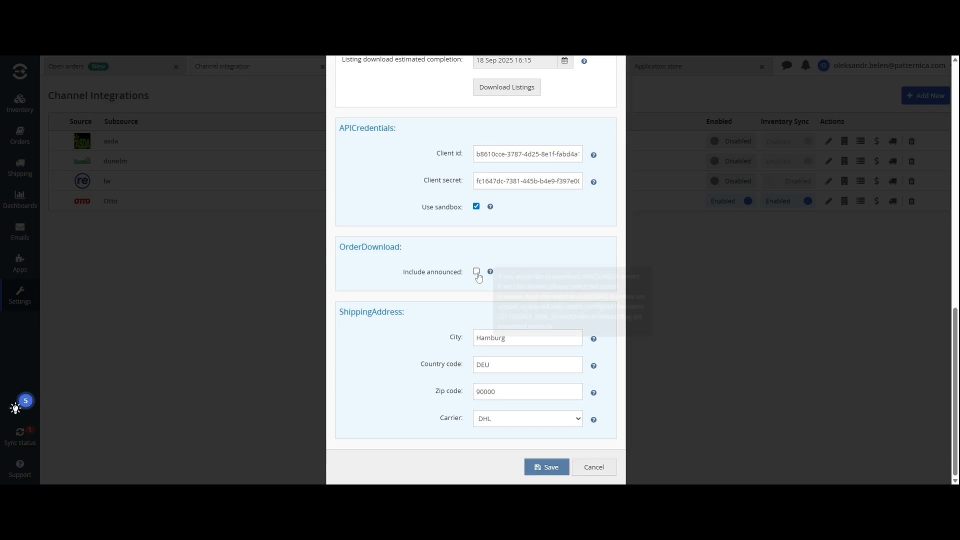
{"action": "left_click", "coordinate": [592, 469]}
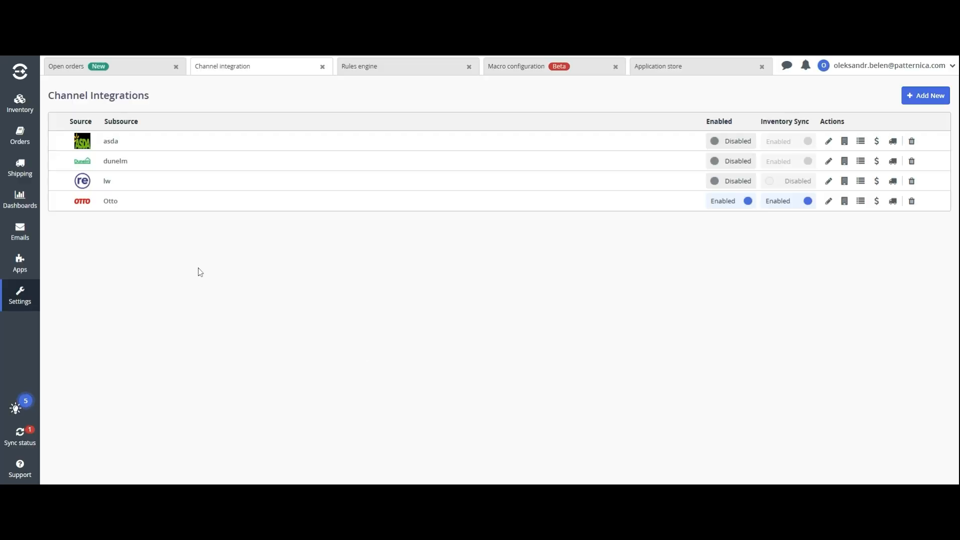
Create an Otto_Market_UnpaidOrderCheck macro configuration named 'Announced orders check'
{"action": "mouse_move", "coordinate": [20, 264]}
{"action": "left_click", "coordinate": [80, 296]}
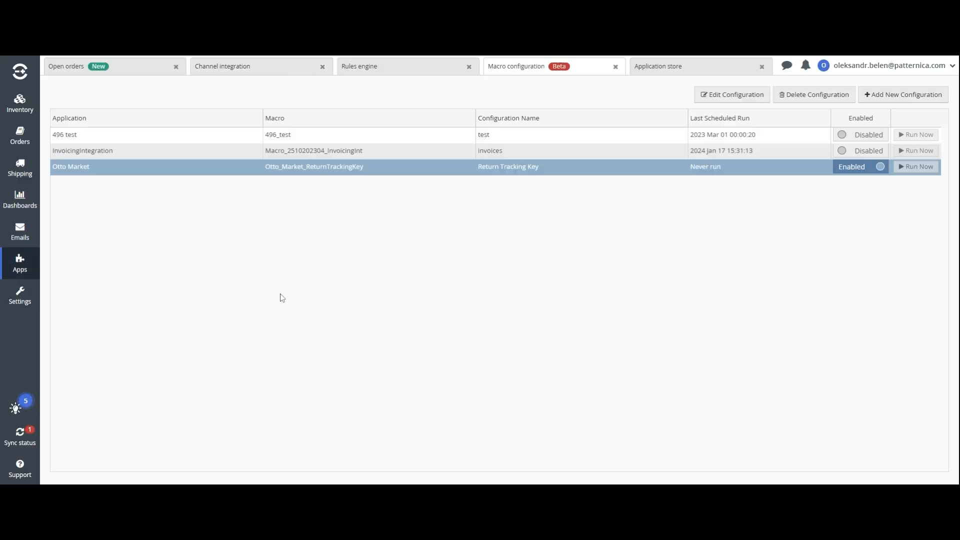
{"action": "left_click", "coordinate": [887, 98]}
{"action": "left_click", "coordinate": [348, 179]}
{"action": "left_click", "coordinate": [352, 198]}
{"action": "left_click", "coordinate": [778, 132]}
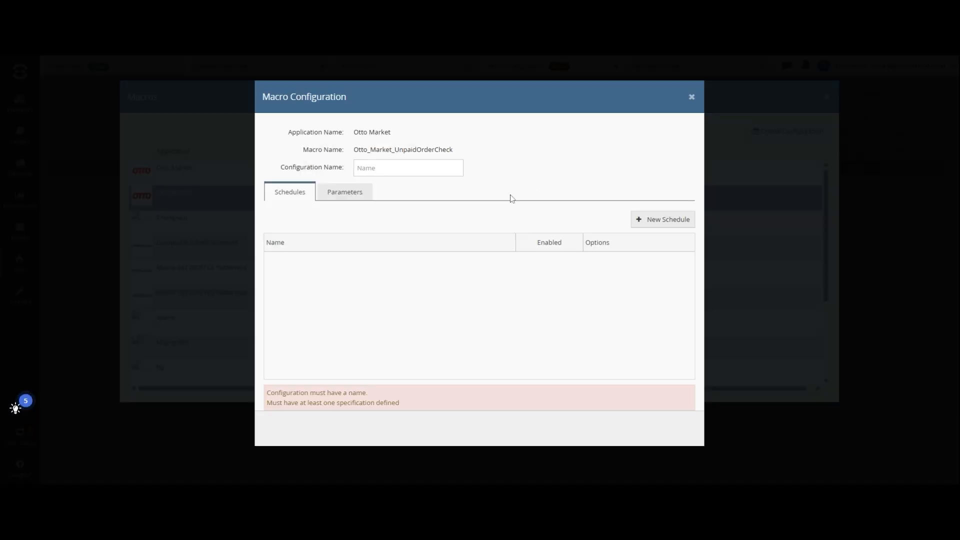
{"action": "left_click", "coordinate": [408, 168]}
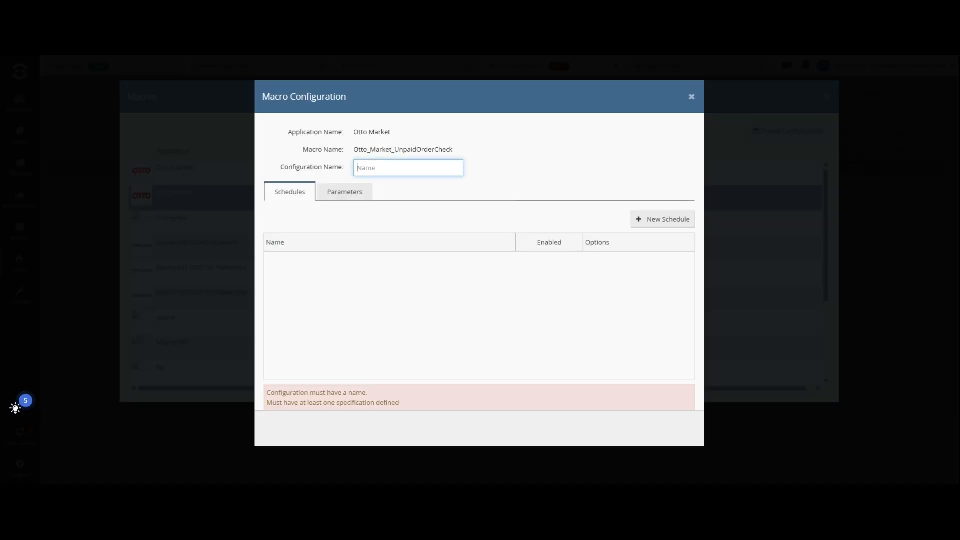
{"action": "type", "text": "Announced orders check"}
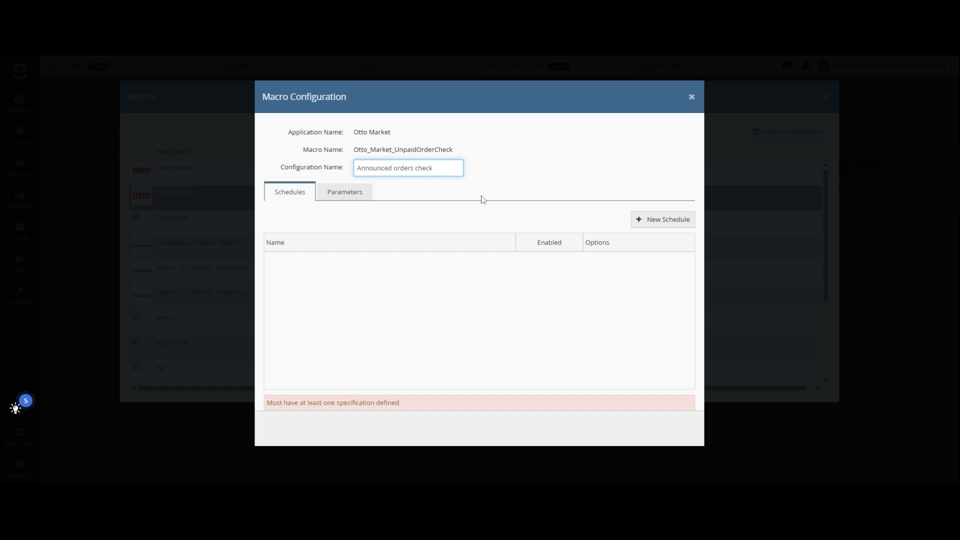
Add a recurring schedule named 'Hourly' to the configuration
{"action": "left_click", "coordinate": [669, 219]}
{"action": "left_click", "coordinate": [392, 171]}
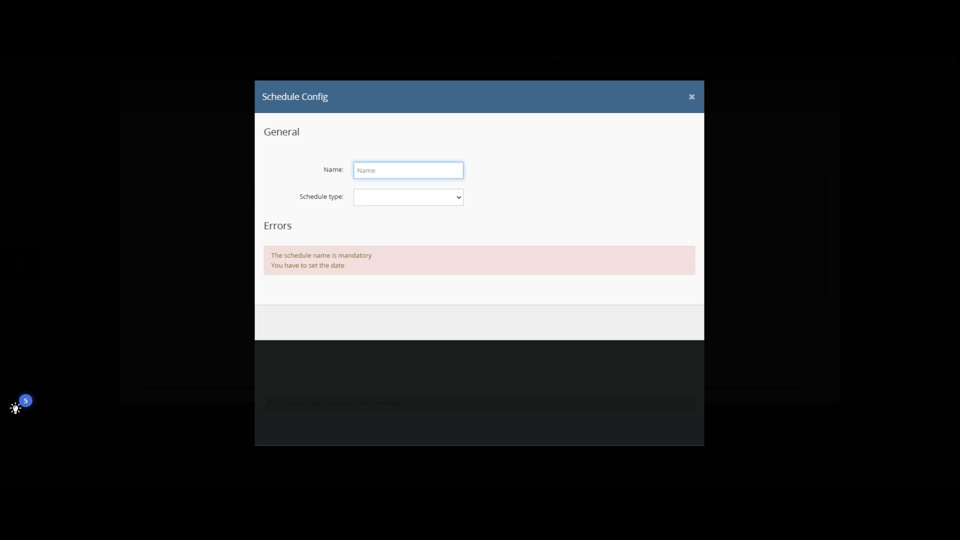
{"action": "type", "text": "Hourly"}
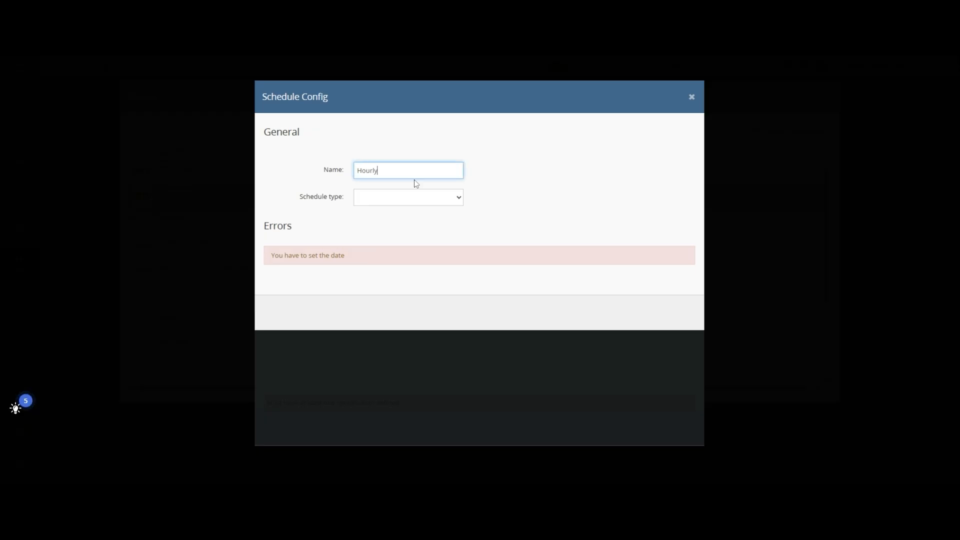
{"action": "left_click", "coordinate": [403, 194]}
{"action": "left_click", "coordinate": [402, 215]}
Set the Hourly schedule to every 1 day, repeating every 1 hour, and save it
{"action": "scroll", "coordinate": [402, 216], "scroll_direction": "down", "scroll_amount": 2}
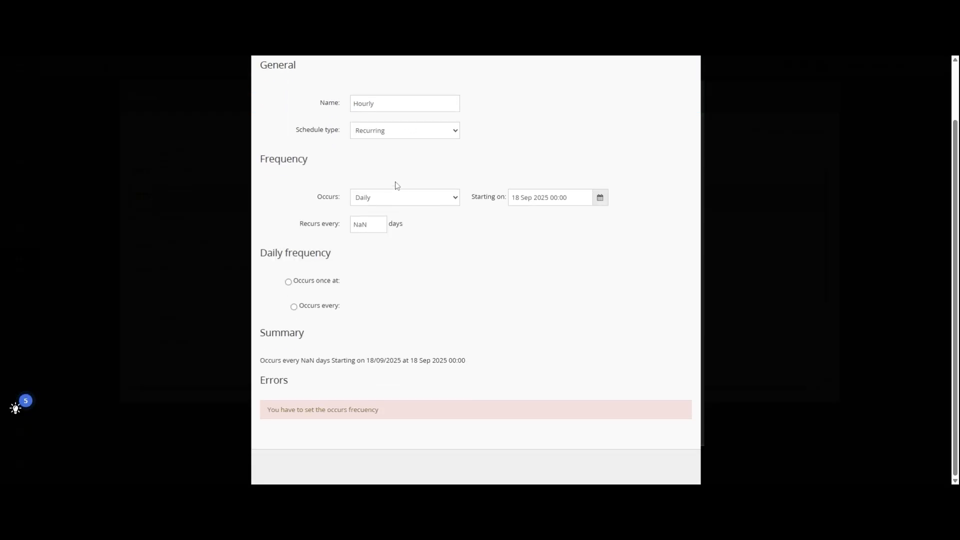
{"action": "double_click", "coordinate": [360, 224]}
{"action": "type", "text": "1"}
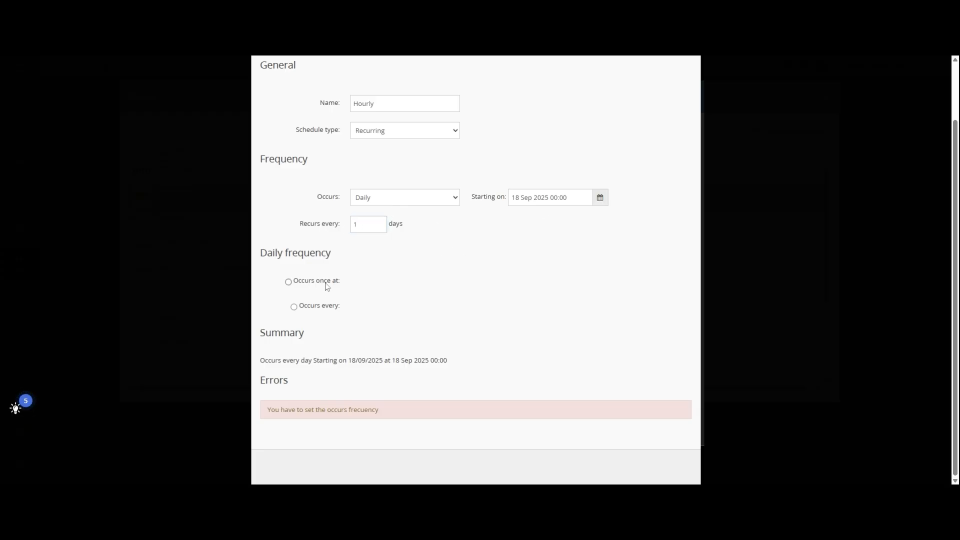
{"action": "left_click", "coordinate": [326, 286]}
{"action": "left_click", "coordinate": [312, 365]}
{"action": "left_click", "coordinate": [368, 363]}
{"action": "double_click", "coordinate": [368, 364]}
{"action": "type", "text": "1"}
{"action": "left_click", "coordinate": [545, 388]}
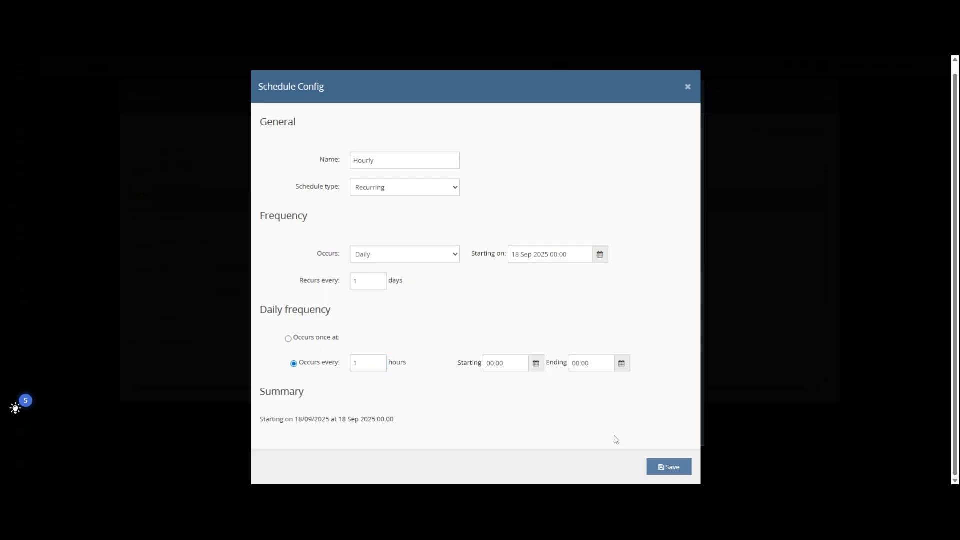
{"action": "left_click", "coordinate": [662, 468]}
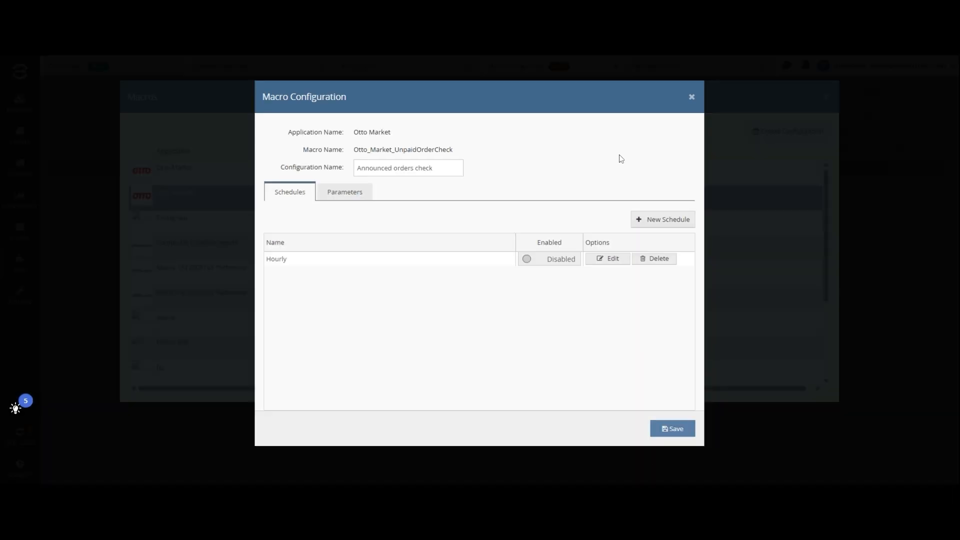
Enable the Hourly schedule, fill in clientId, clientSecret, location and useSandbox parameters, and save
{"action": "left_click", "coordinate": [534, 264]}
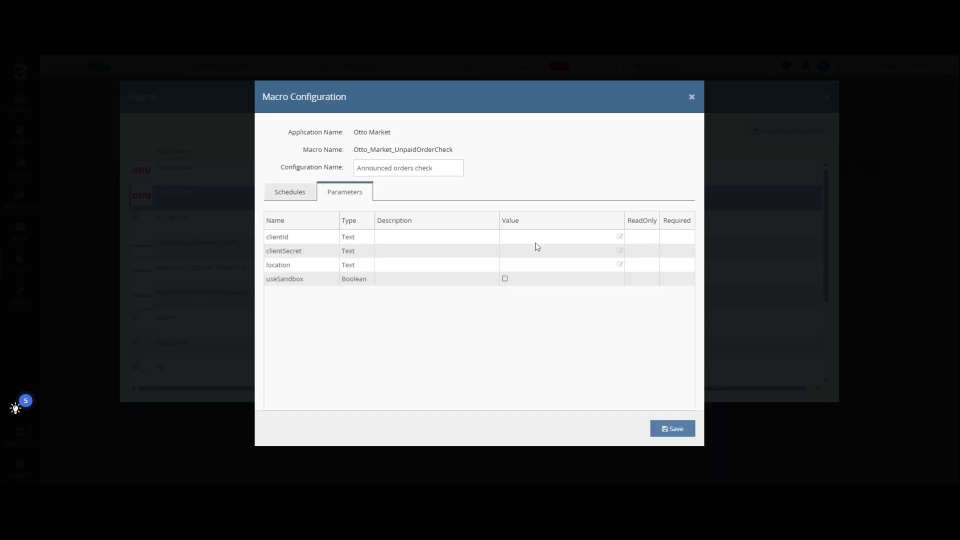
{"action": "left_click", "coordinate": [536, 239]}
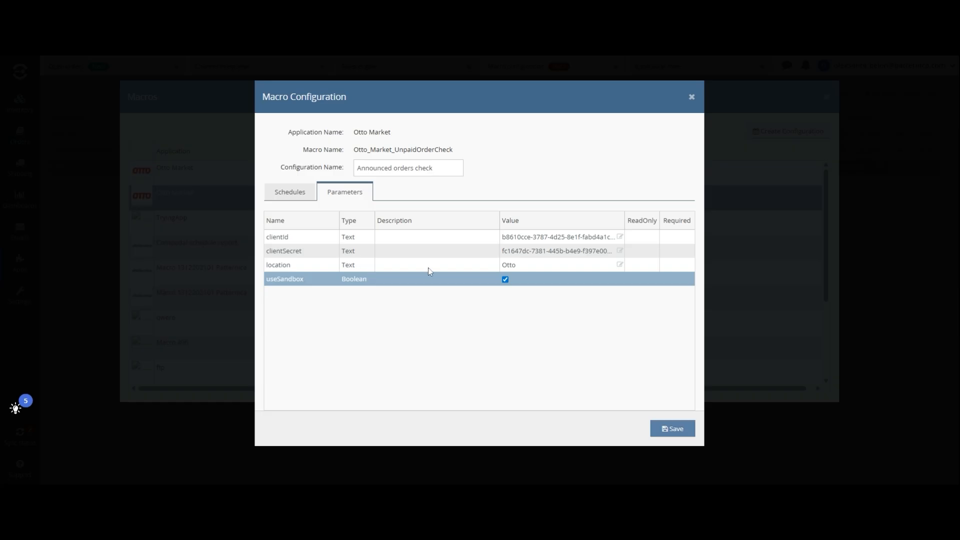
{"action": "left_click", "coordinate": [289, 200]}
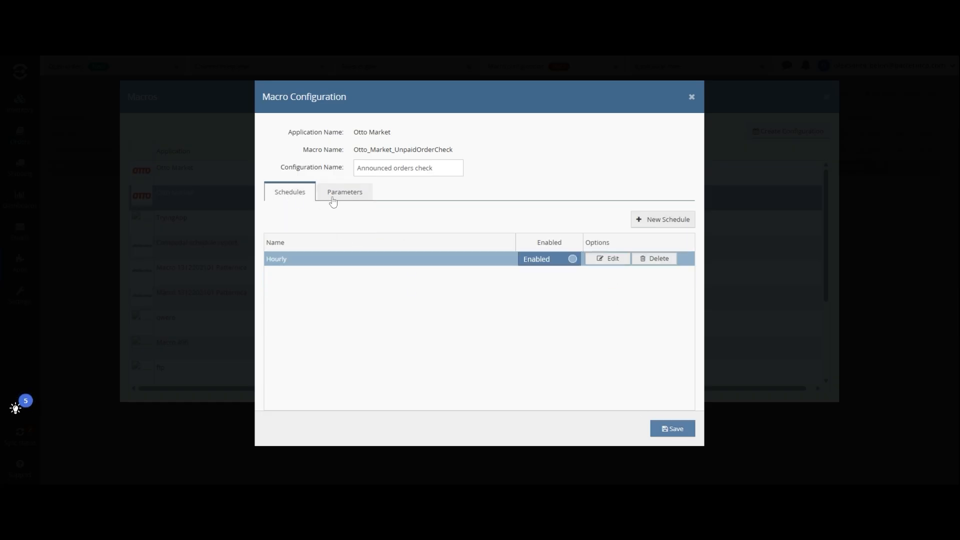
{"action": "left_click", "coordinate": [337, 197]}
{"action": "left_click", "coordinate": [673, 429]}
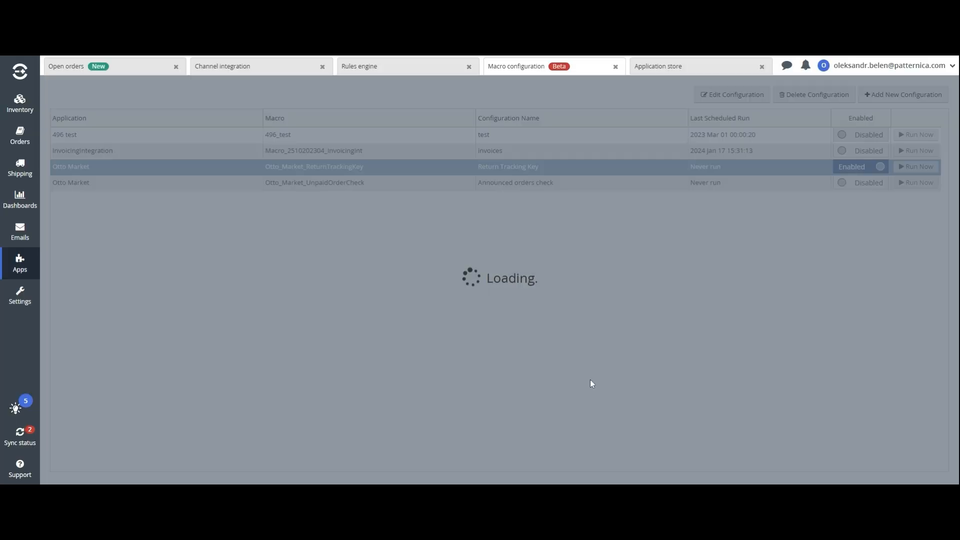
Tick Include announced in the Otto channel settings, save, and return to Open Orders
{"action": "left_click", "coordinate": [306, 69]}
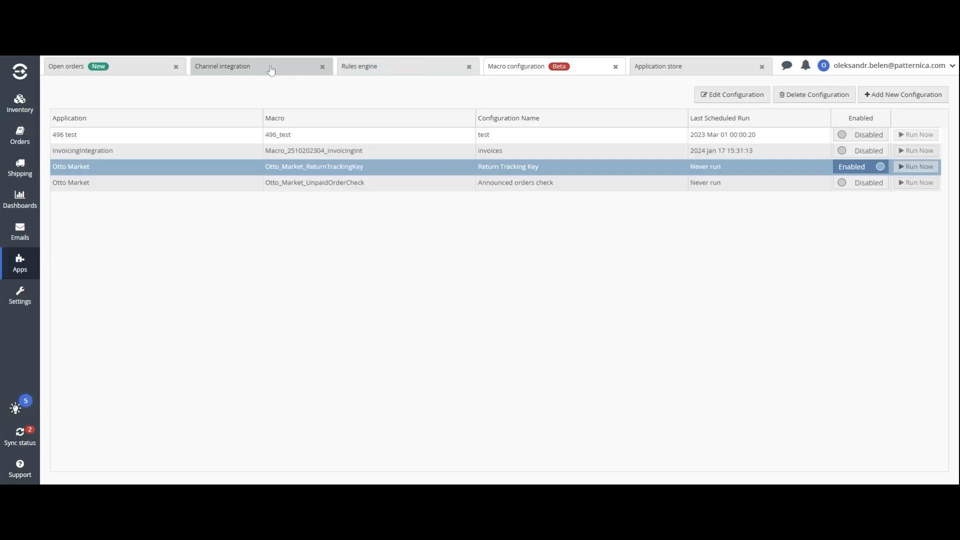
{"action": "left_click", "coordinate": [829, 201]}
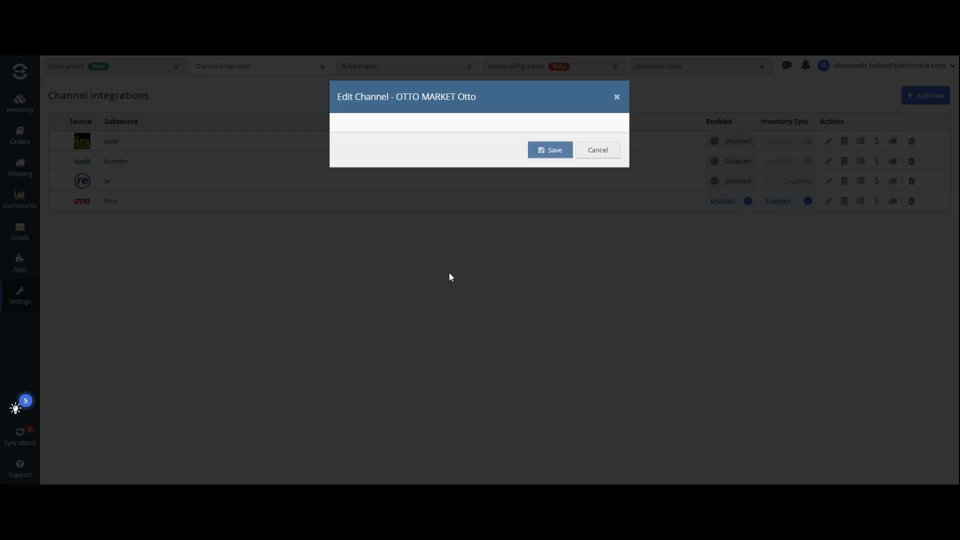
{"action": "scroll", "coordinate": [480, 300], "scroll_direction": "down", "scroll_amount": 10}
{"action": "left_click", "coordinate": [476, 294]}
{"action": "scroll", "coordinate": [490, 350], "scroll_direction": "down", "scroll_amount": 1}
{"action": "left_click", "coordinate": [551, 467]}
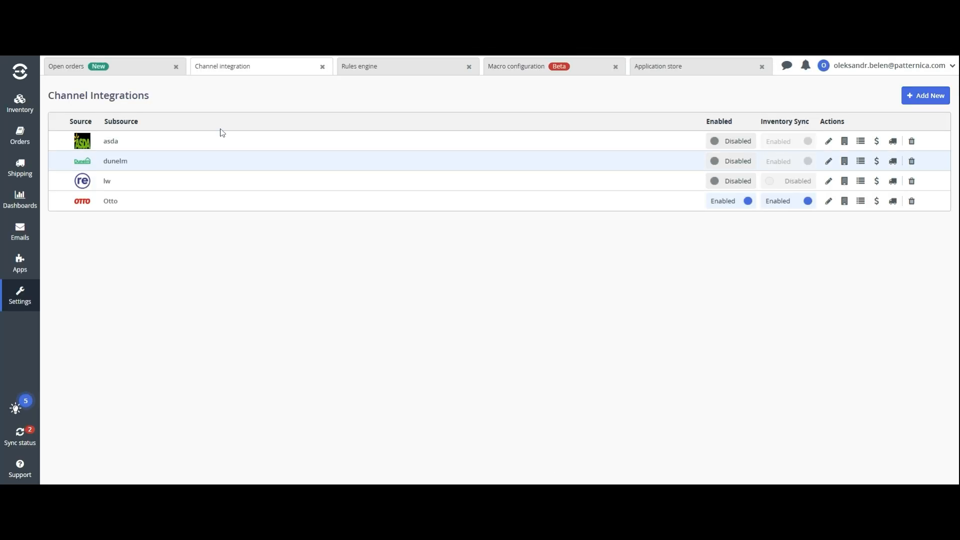
{"action": "left_click", "coordinate": [154, 71]}
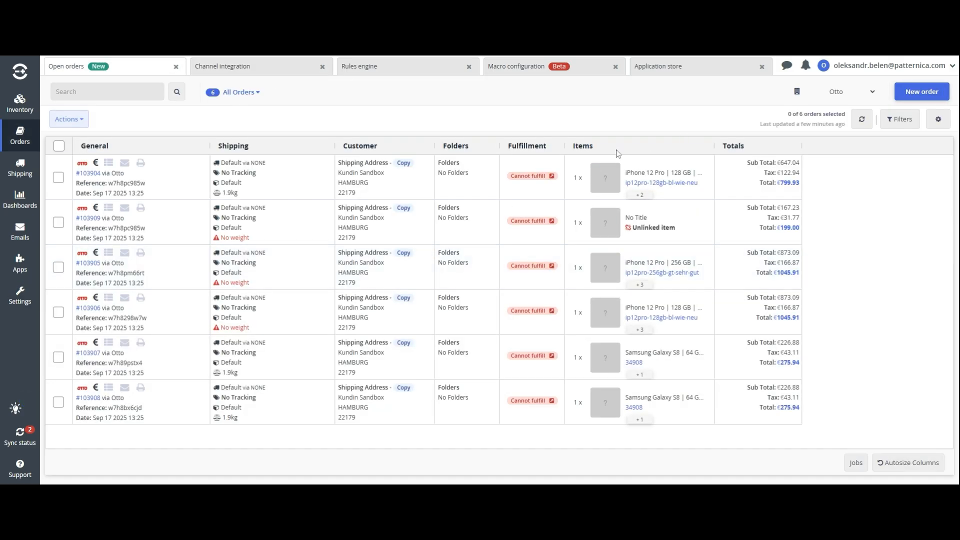
Check the pending sync jobs while the Otto orders download
{"action": "left_click", "coordinate": [20, 435]}
{"action": "left_click", "coordinate": [145, 253]}
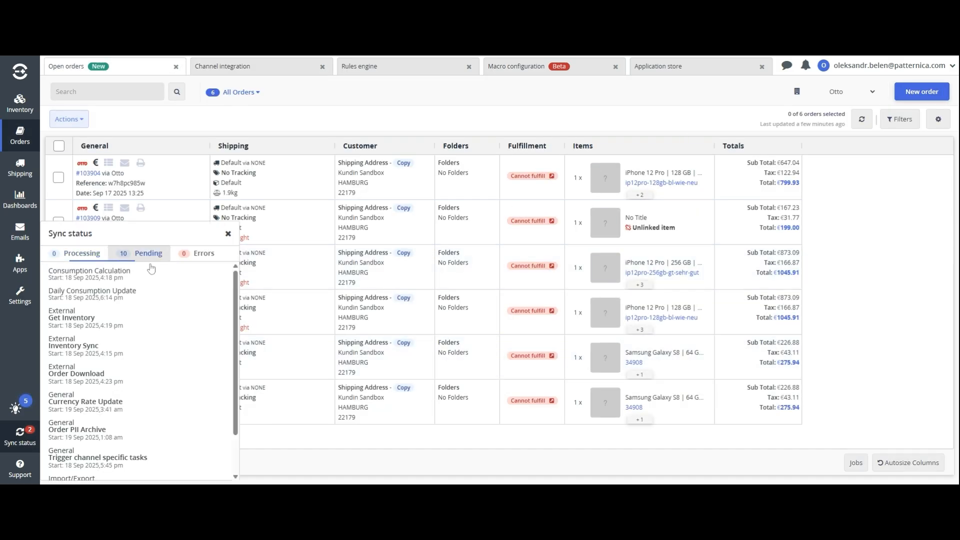
{"action": "left_click_drag", "start_coordinate": [118, 353], "coordinate": [105, 354]}
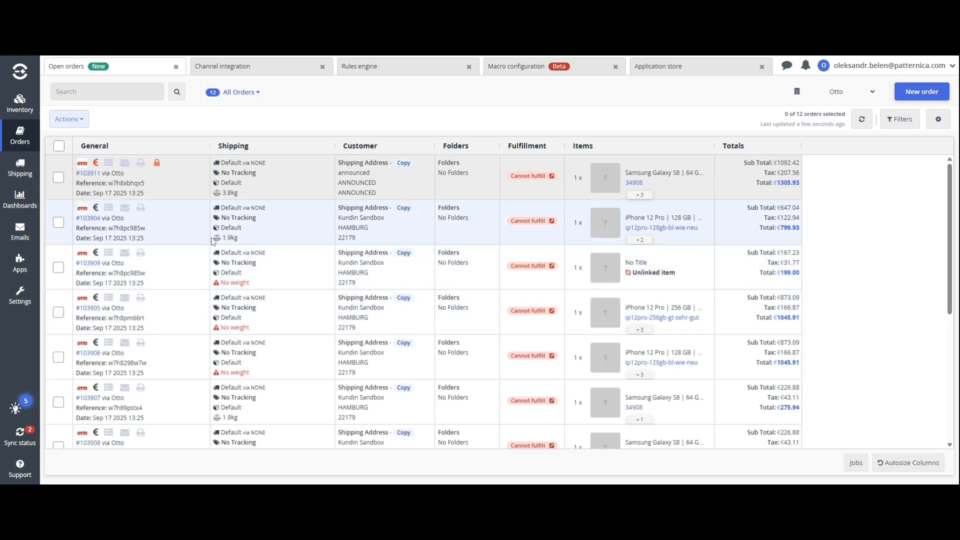
Review announced order #103911's items and placeholder address, then return to Open Orders
{"action": "left_click", "coordinate": [283, 184]}
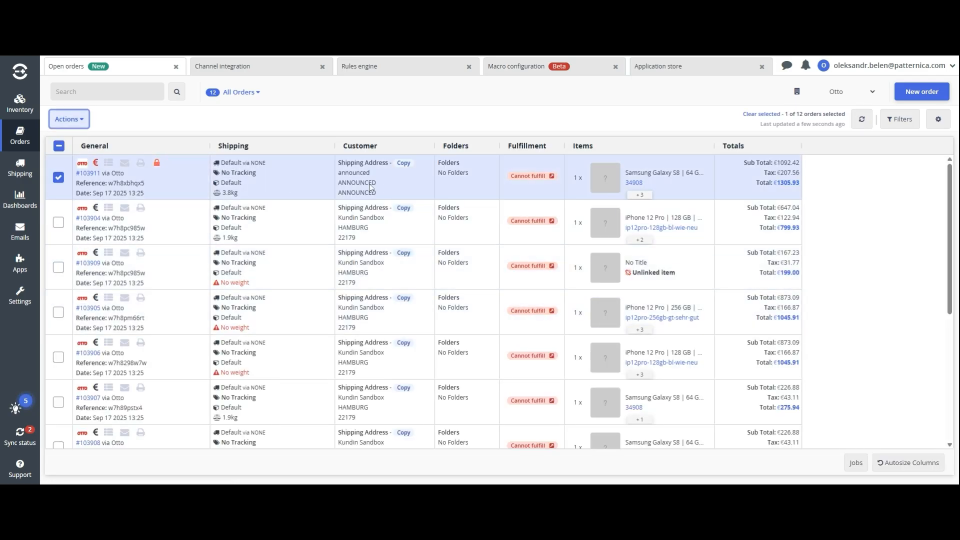
{"action": "left_click", "coordinate": [99, 175]}
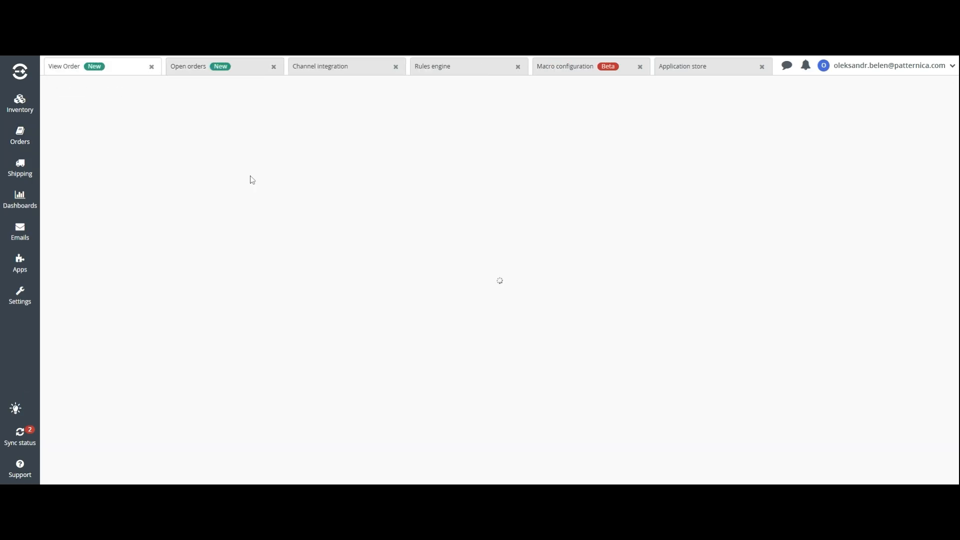
{"action": "left_click_drag", "start_coordinate": [93, 367], "coordinate": [46, 301]}
{"action": "left_click", "coordinate": [89, 268]}
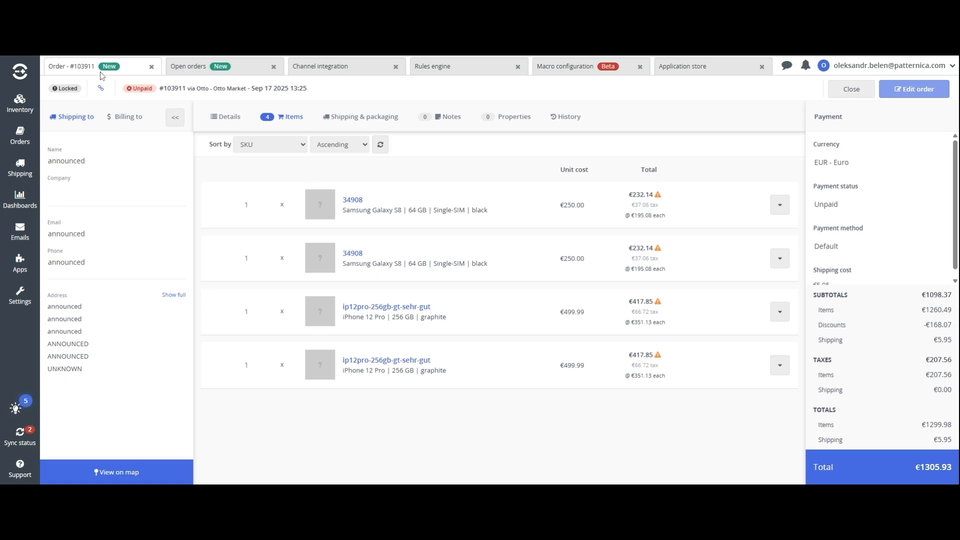
{"action": "left_click", "coordinate": [215, 66]}
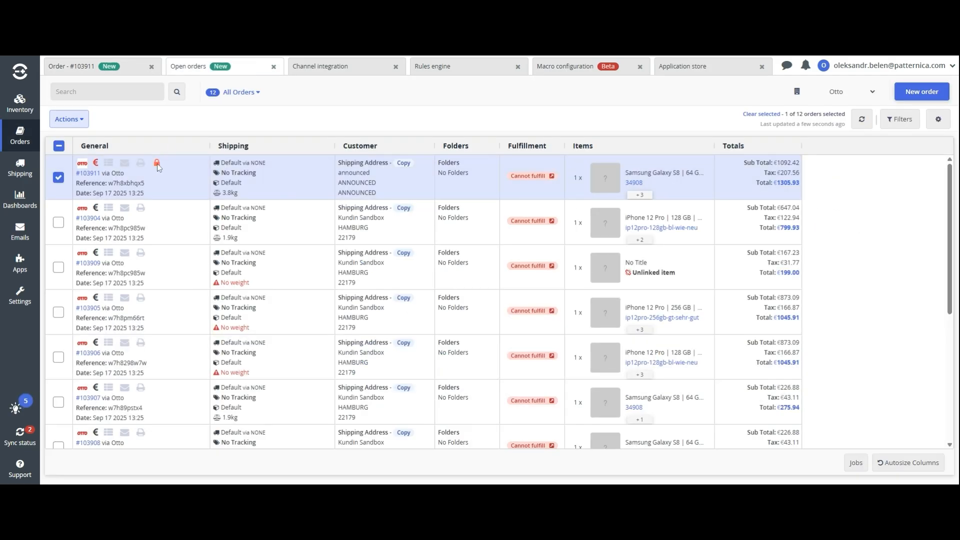